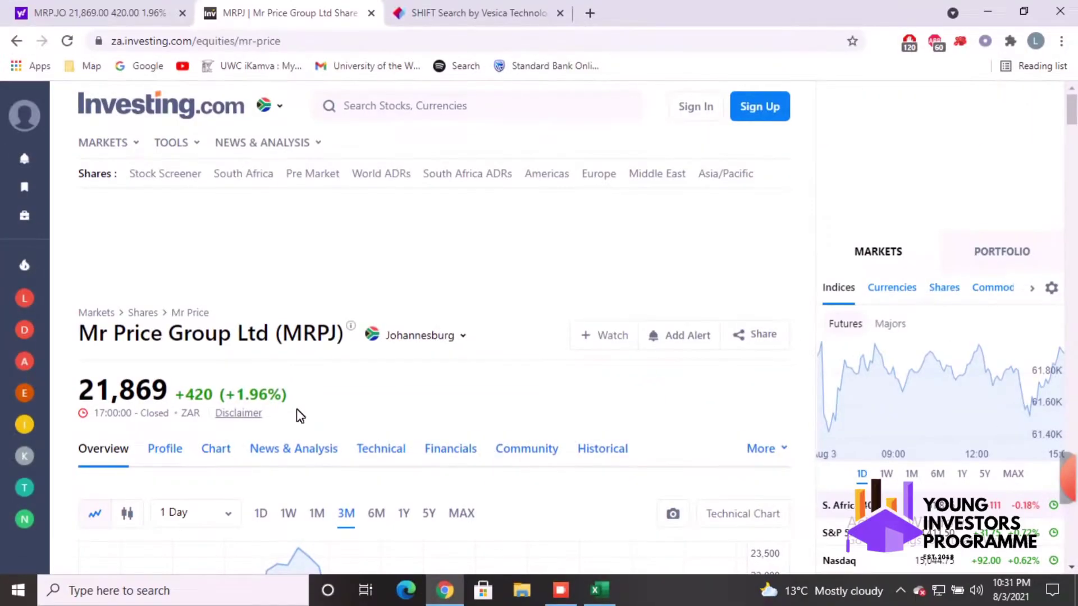
# - Scroll through the Mr Price page and open its Financials summary
pyautogui.scroll(-3, 301, 415)
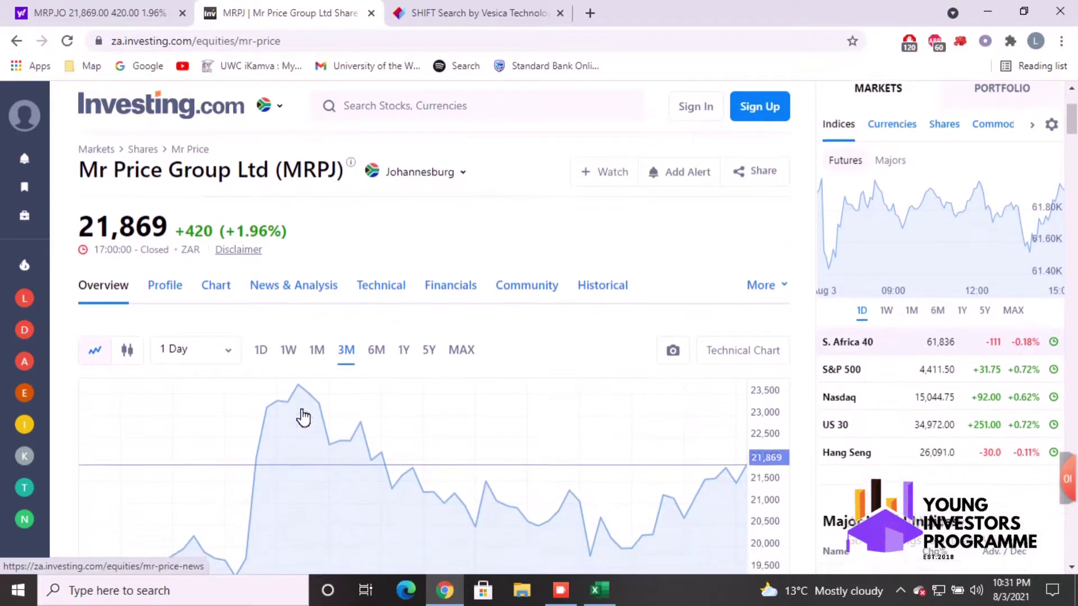
pyautogui.scroll(-4, 298, 413)
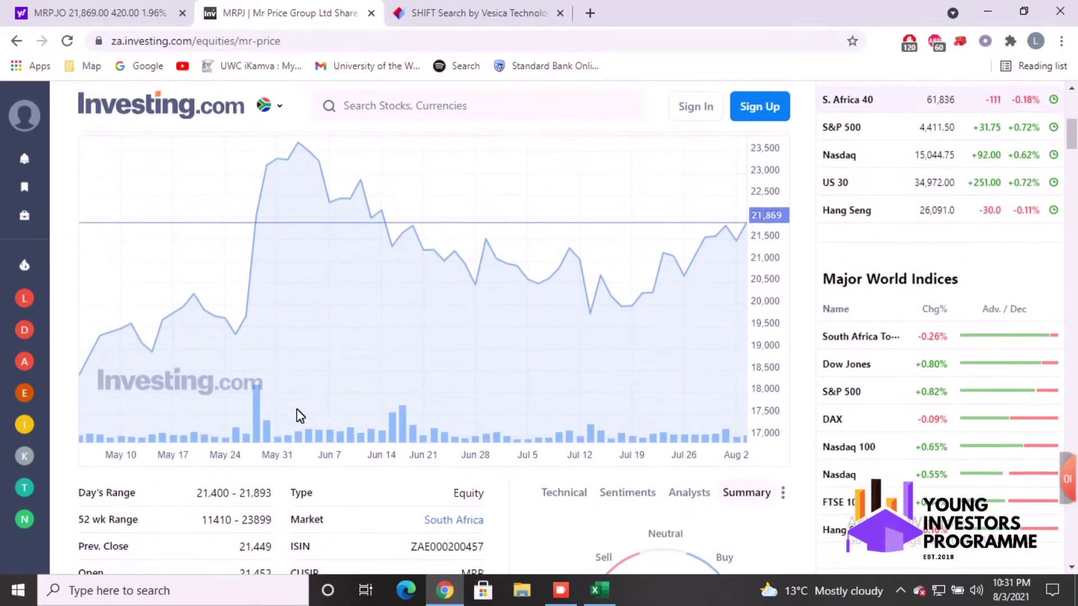
pyautogui.scroll(-4, 300, 416)
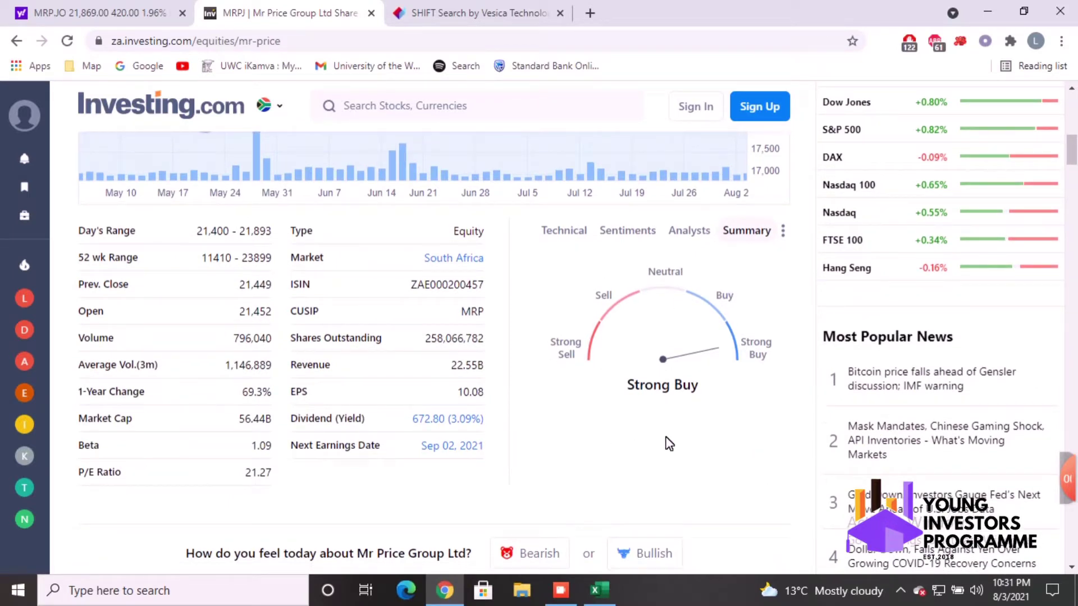
pyautogui.scroll(-4, 646, 460)
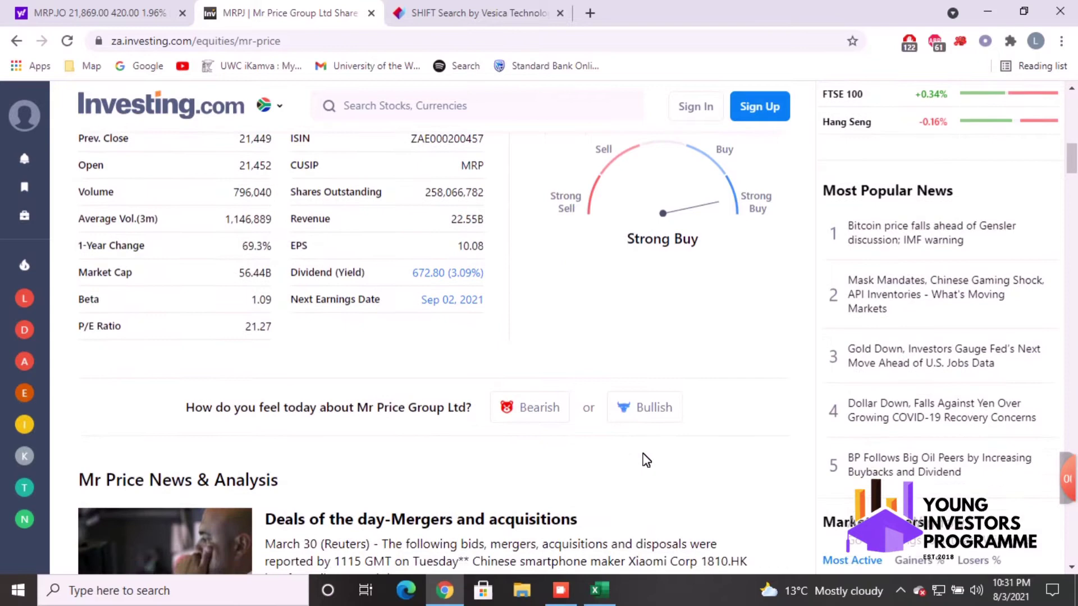
pyautogui.scroll(-2, 646, 460)
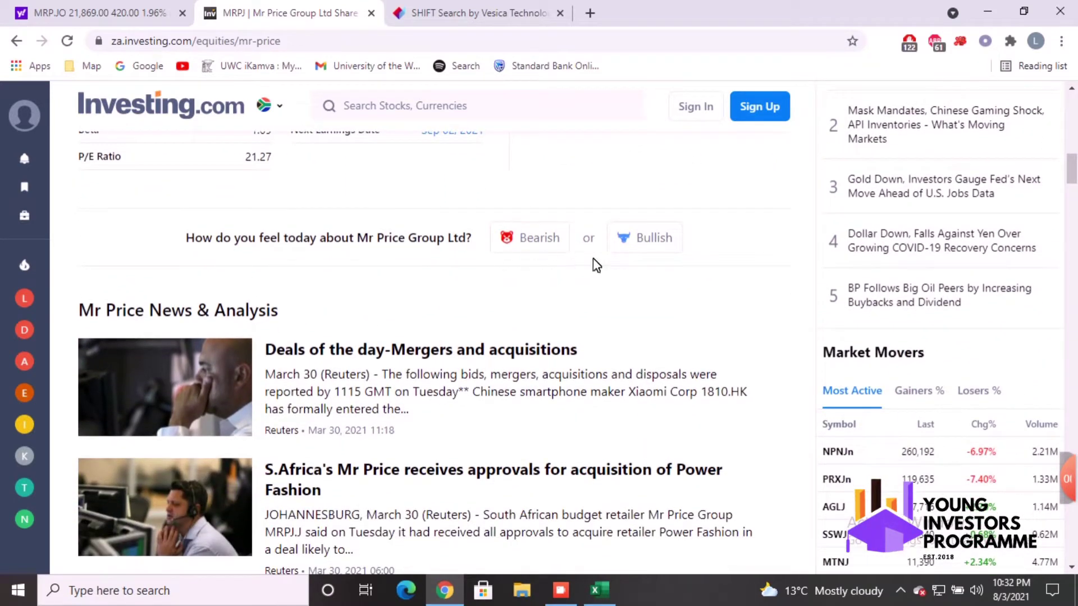
pyautogui.scroll(-4, 591, 415)
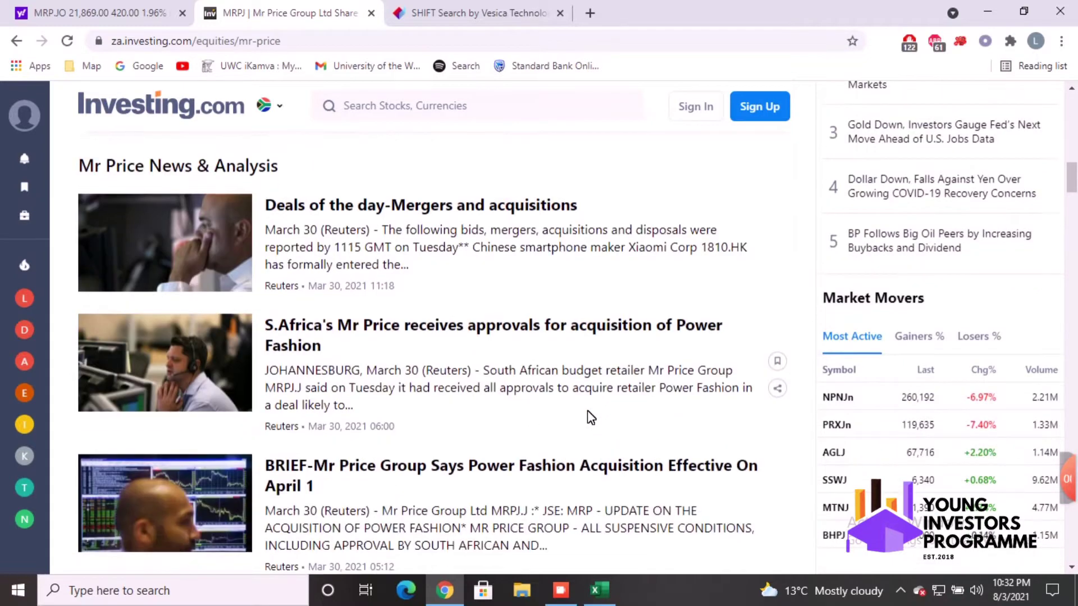
pyautogui.scroll(-2, 594, 418)
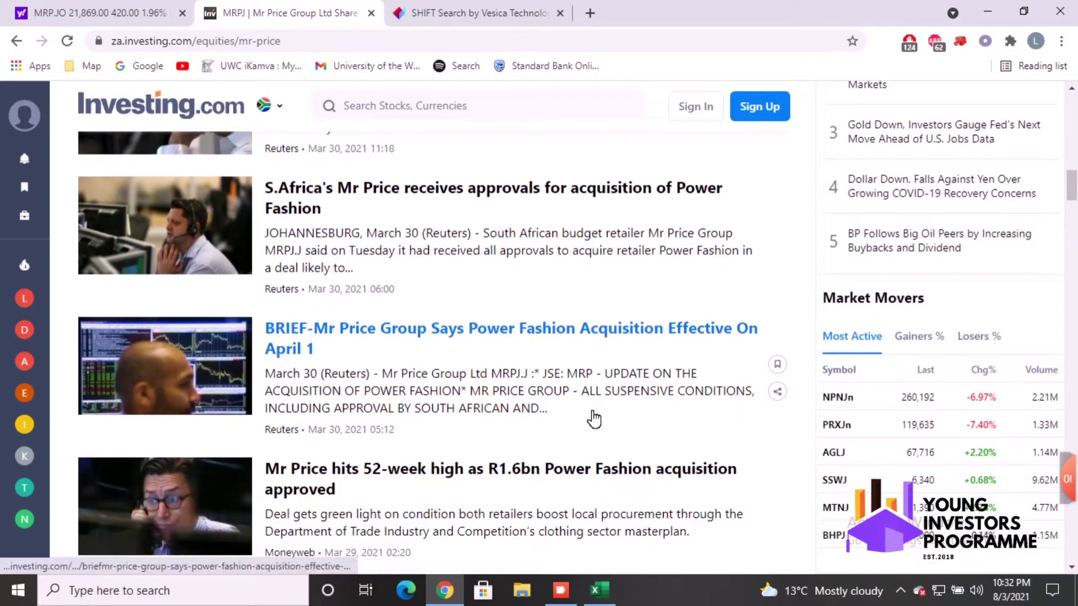
pyautogui.scroll(-2, 594, 419)
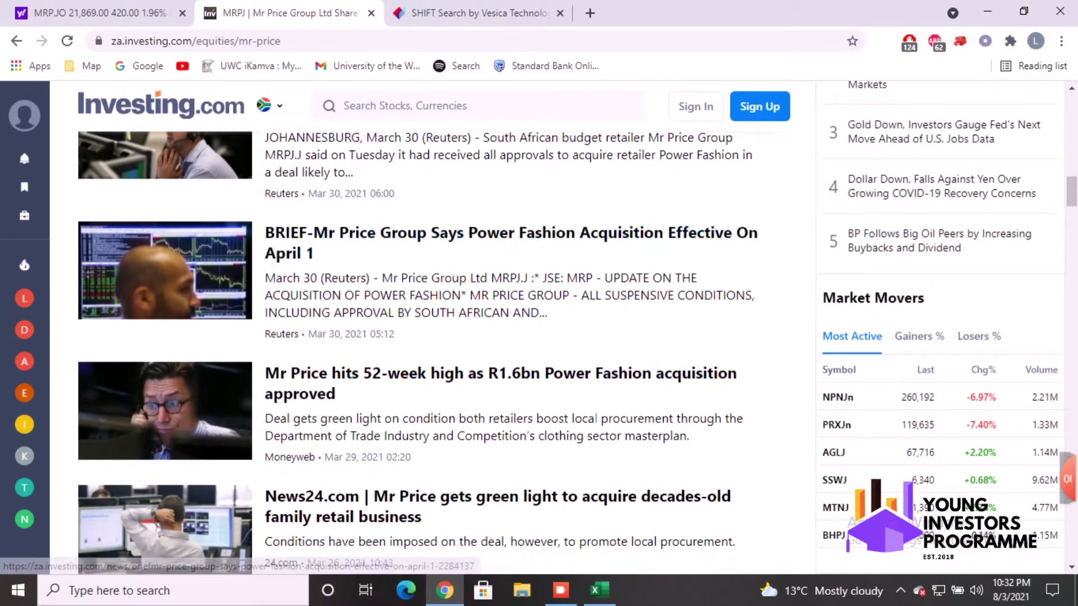
pyautogui.scroll(-2, 591, 417)
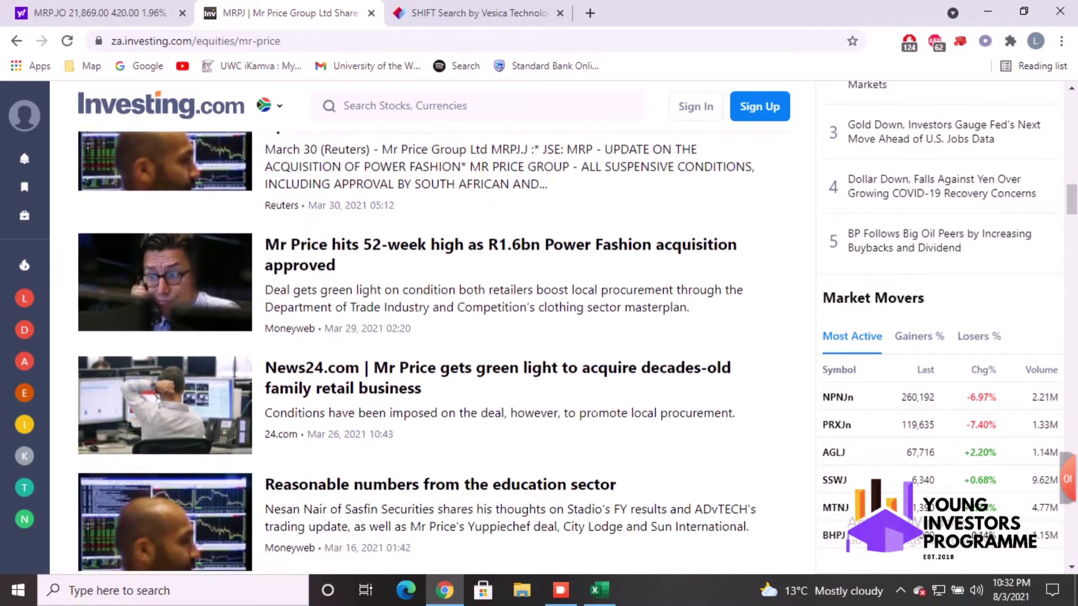
pyautogui.scroll(-4, 590, 417)
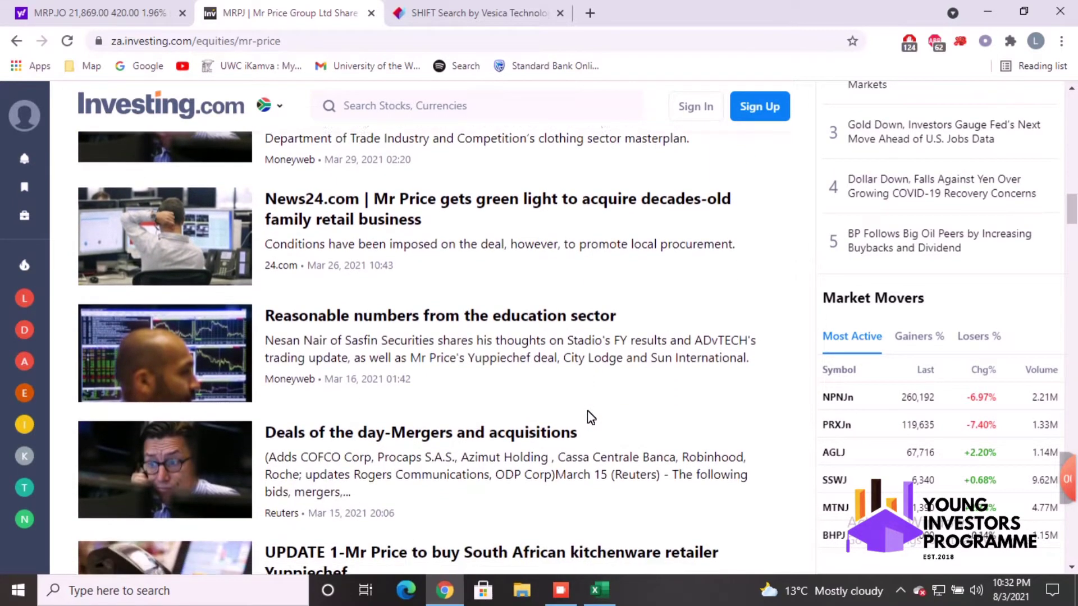
pyautogui.scroll(-5, 591, 417)
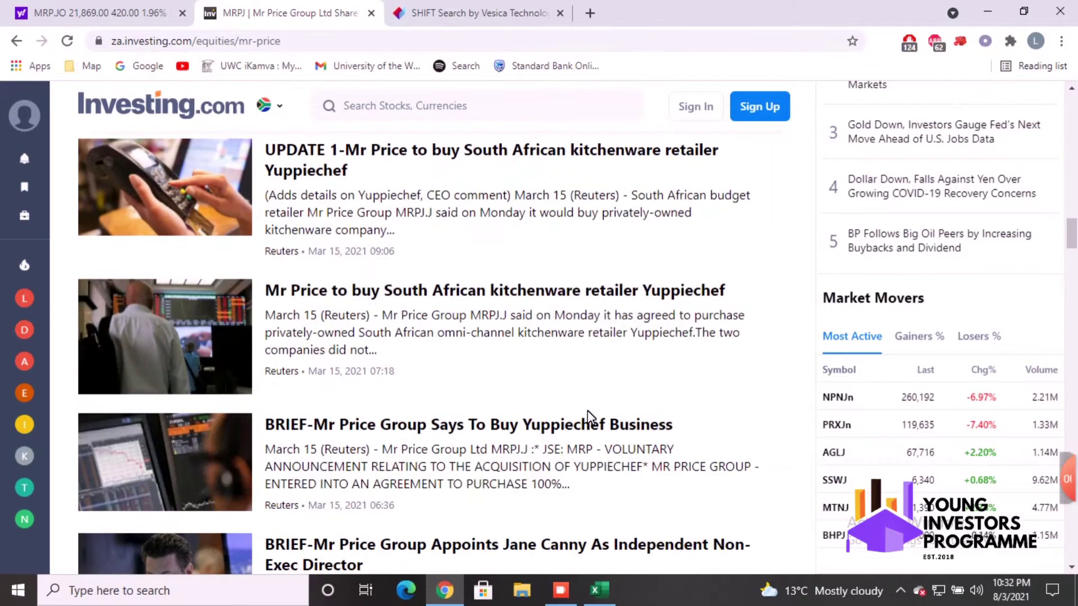
pyautogui.scroll(-10, 587, 416)
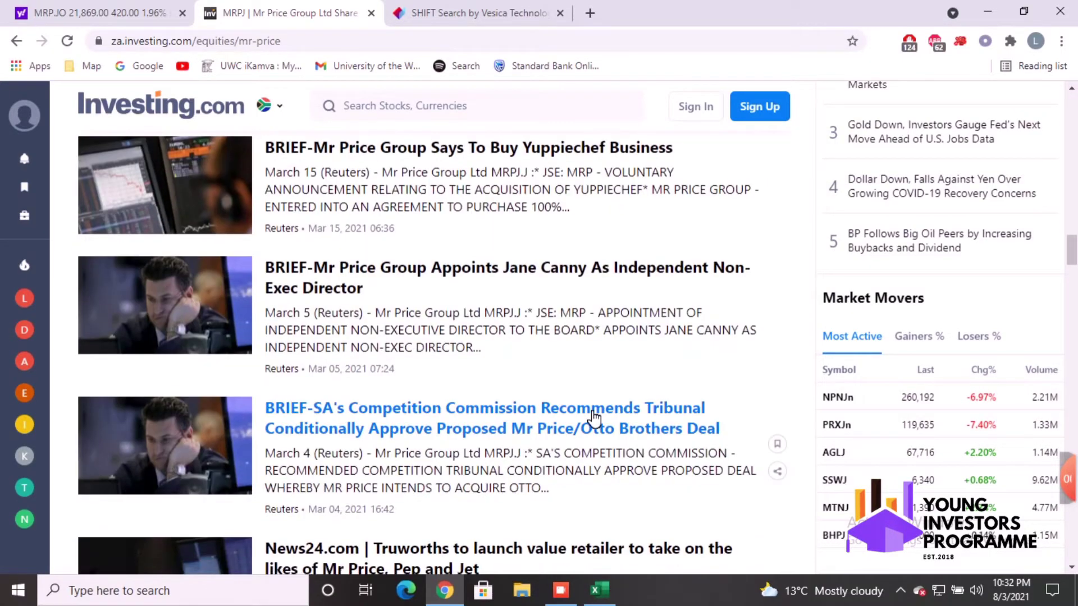
pyautogui.scroll(-6, 594, 418)
pyautogui.scroll(15, 594, 418)
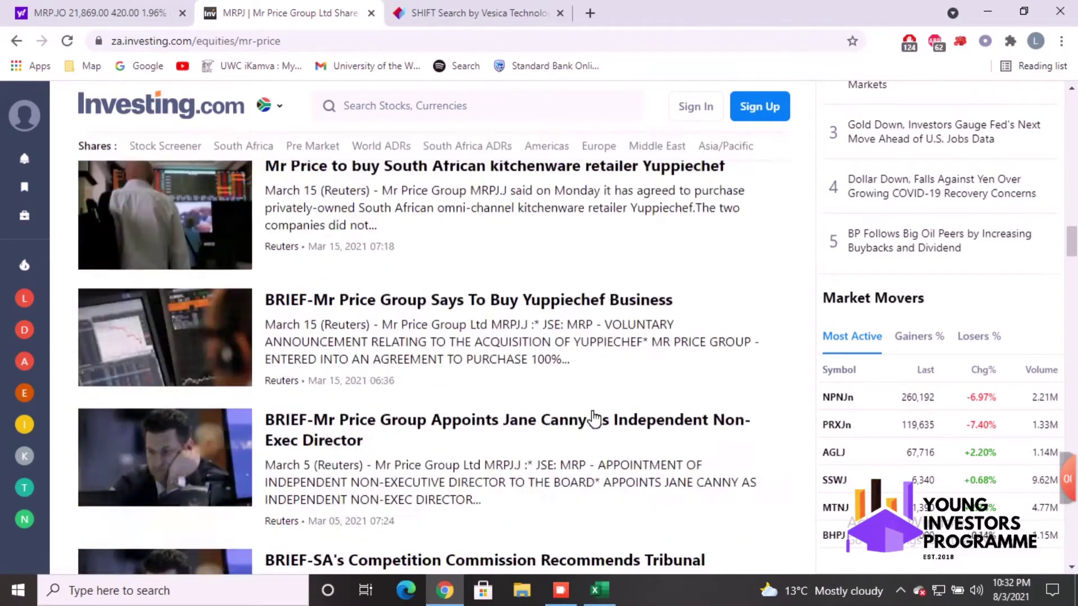
pyautogui.scroll(10, 594, 418)
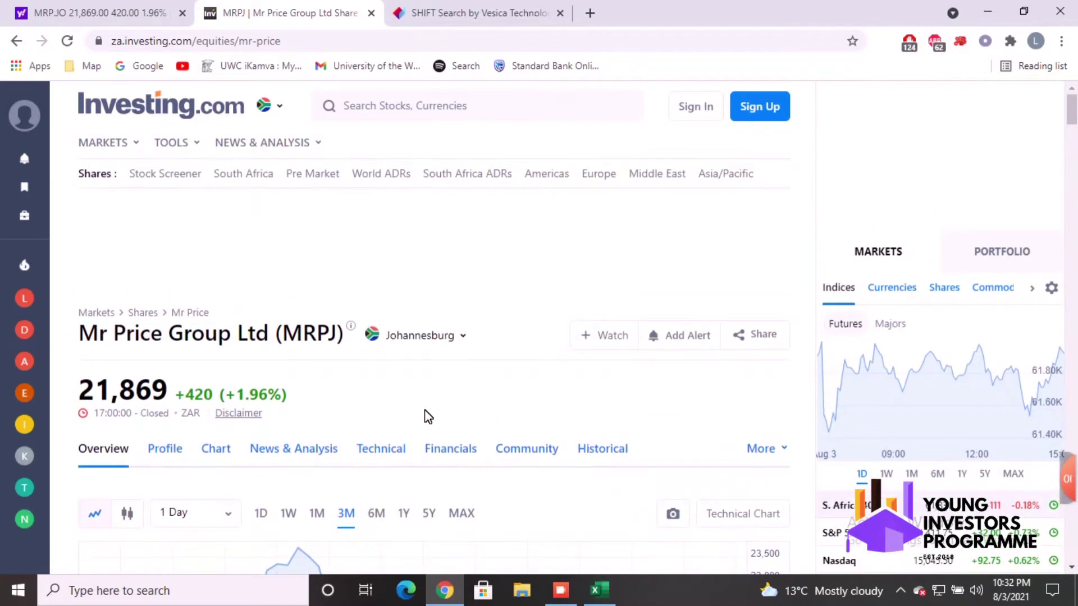
pyautogui.scroll(-2, 354, 407)
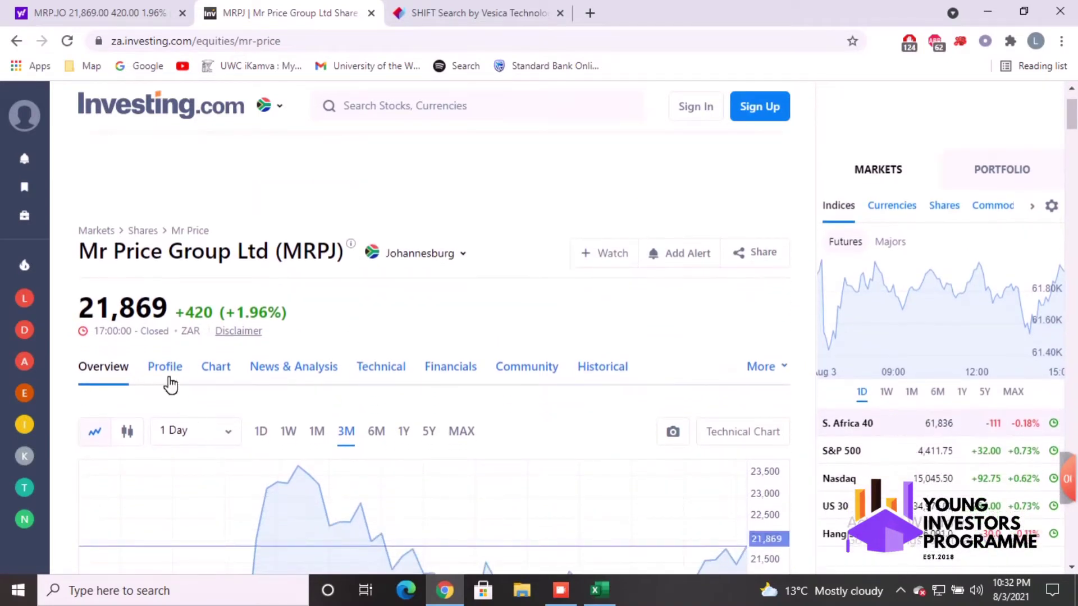
pyautogui.click(449, 370)
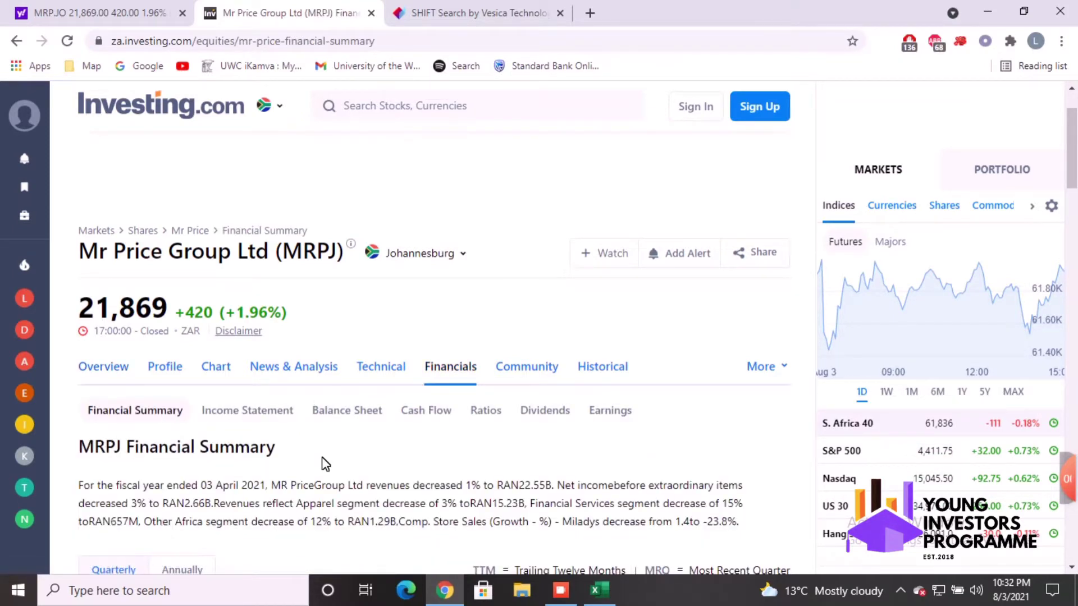
# - Review the financial summary, then open the Mr Price Income Statement sub-tab
pyautogui.scroll(-7, 325, 463)
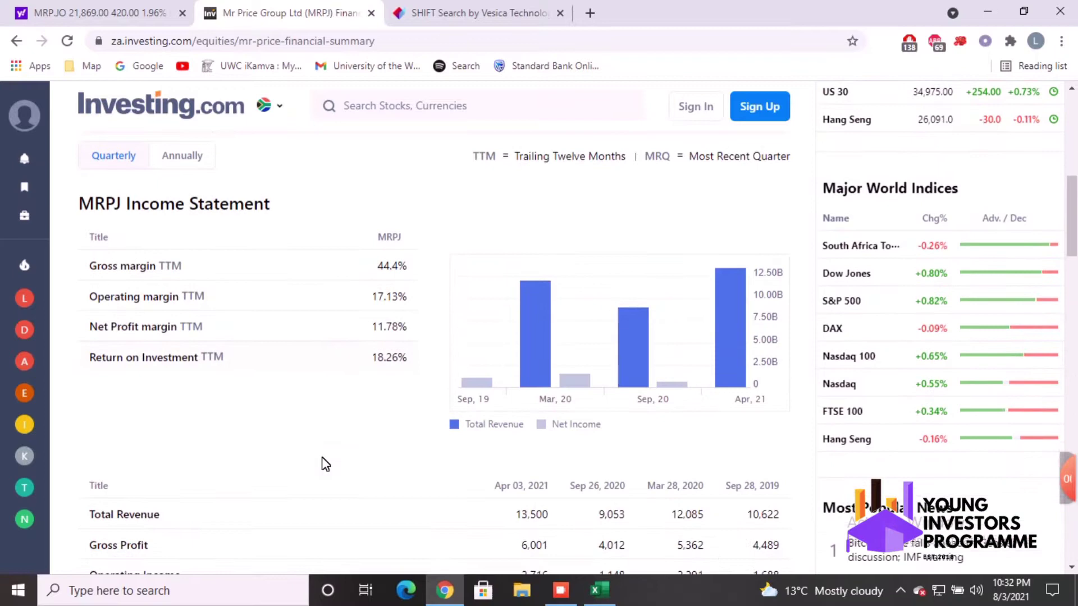
pyautogui.scroll(-7, 325, 463)
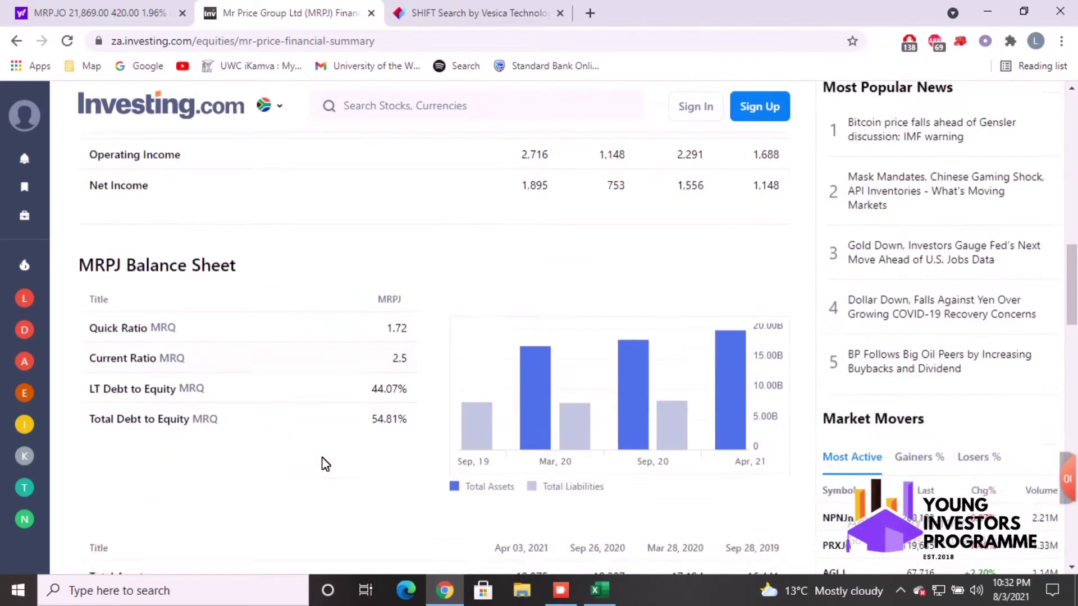
pyautogui.scroll(-9, 325, 464)
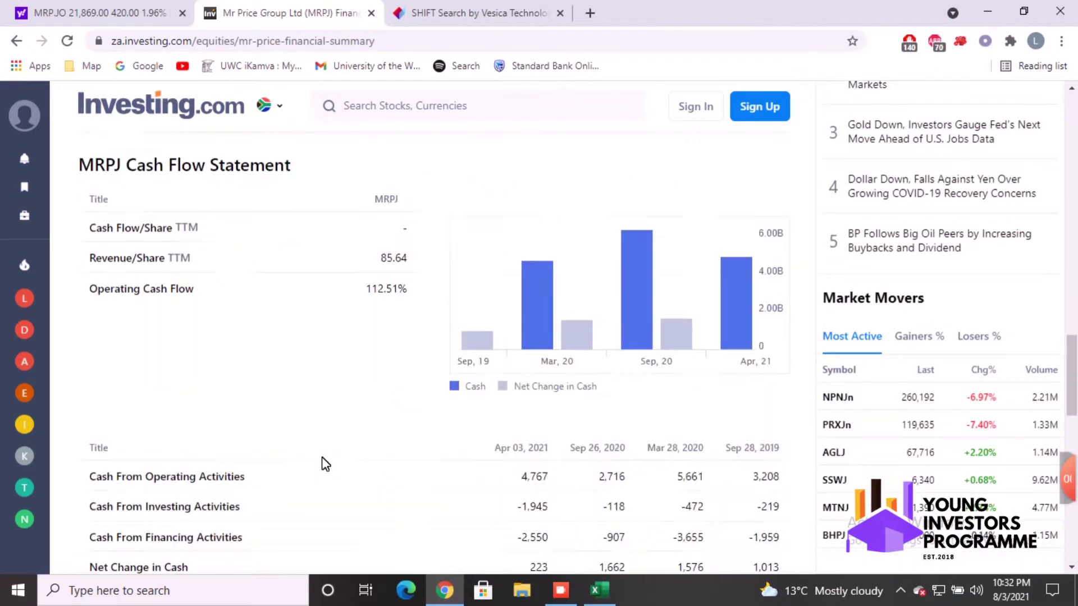
pyautogui.scroll(-7, 325, 464)
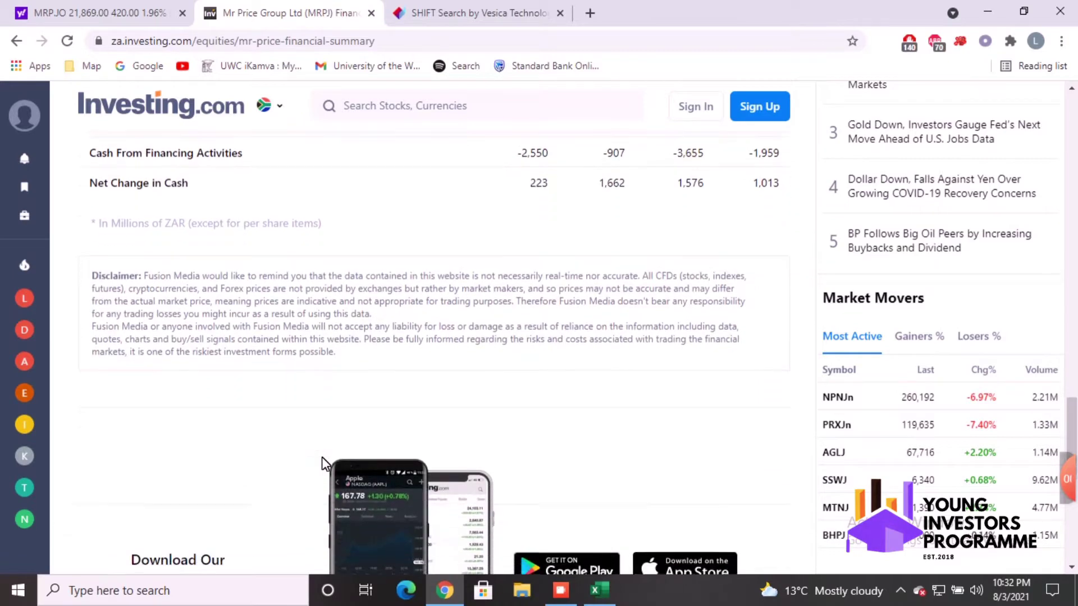
pyautogui.scroll(-3, 322, 457)
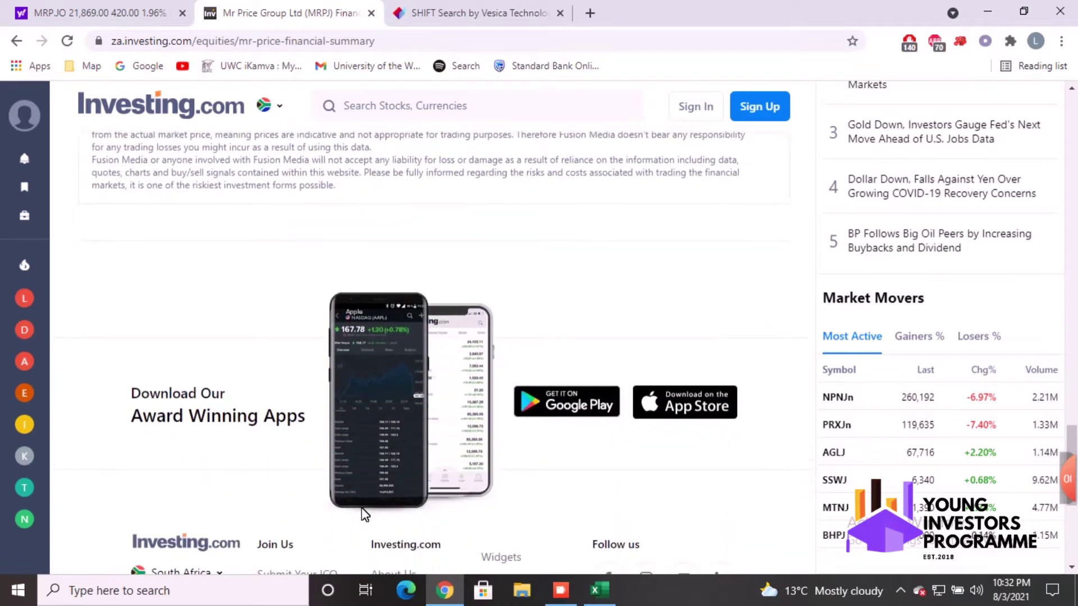
pyautogui.scroll(20, 413, 419)
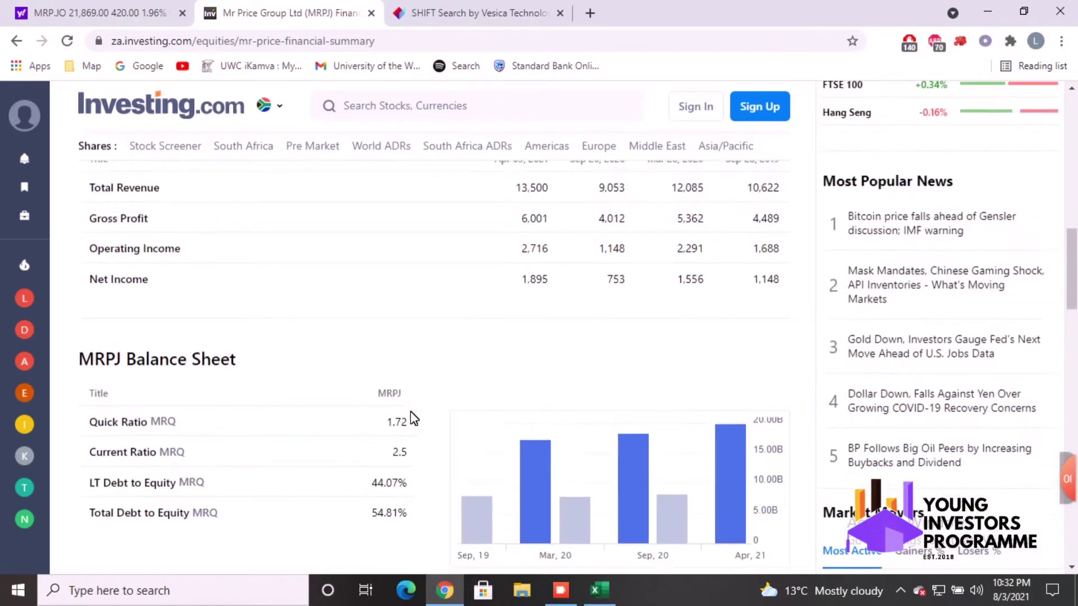
pyautogui.scroll(3, 414, 418)
pyautogui.click(272, 410)
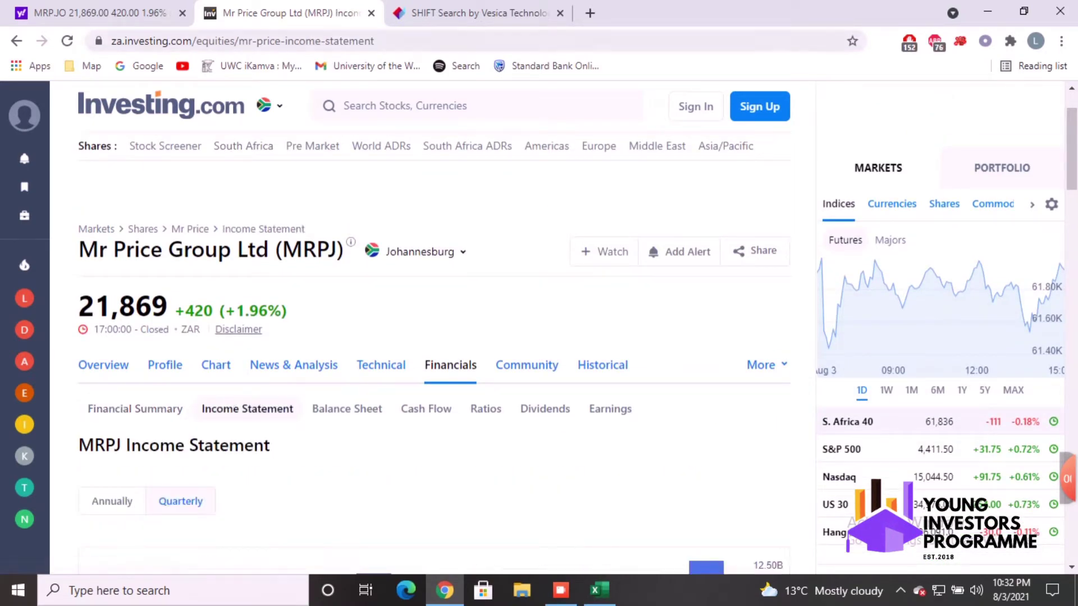
# - Scroll the income statement down to its 'In Millions of ZAR' units note
pyautogui.scroll(-5, 369, 389)
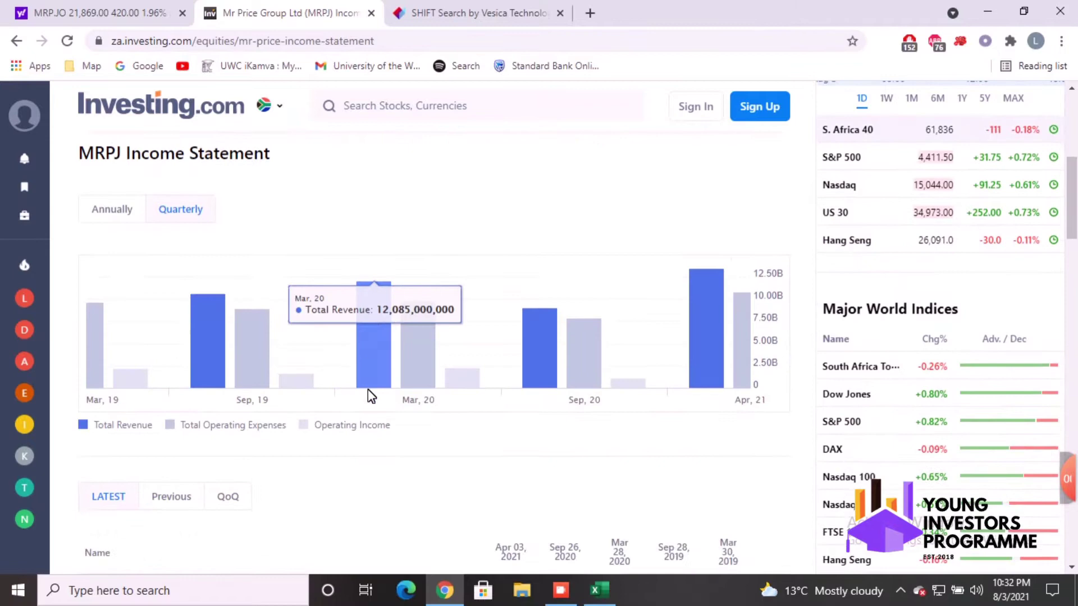
pyautogui.scroll(-6, 370, 396)
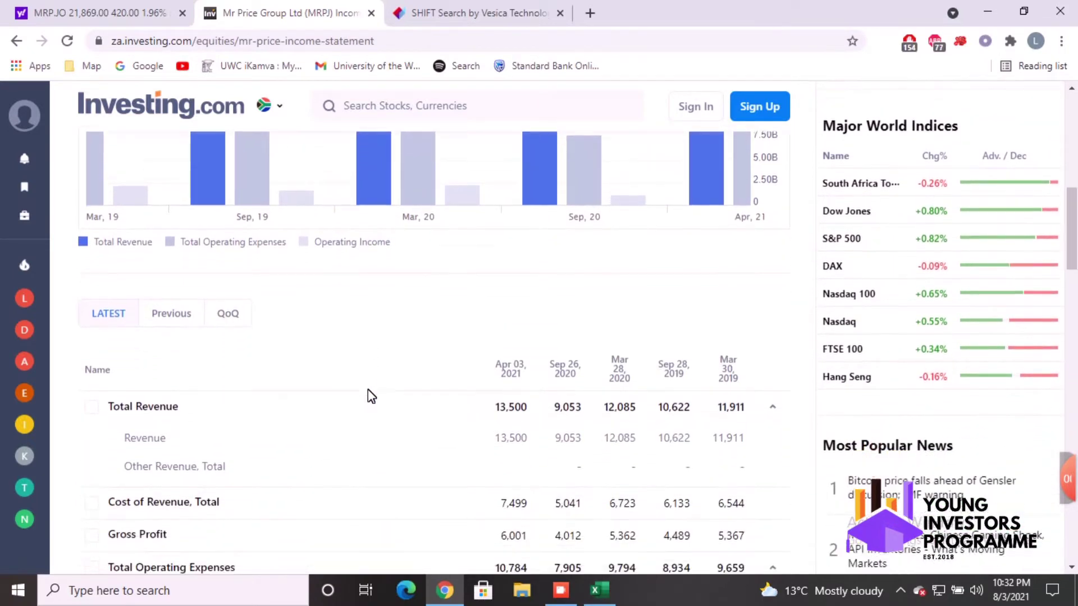
pyautogui.scroll(-4, 374, 397)
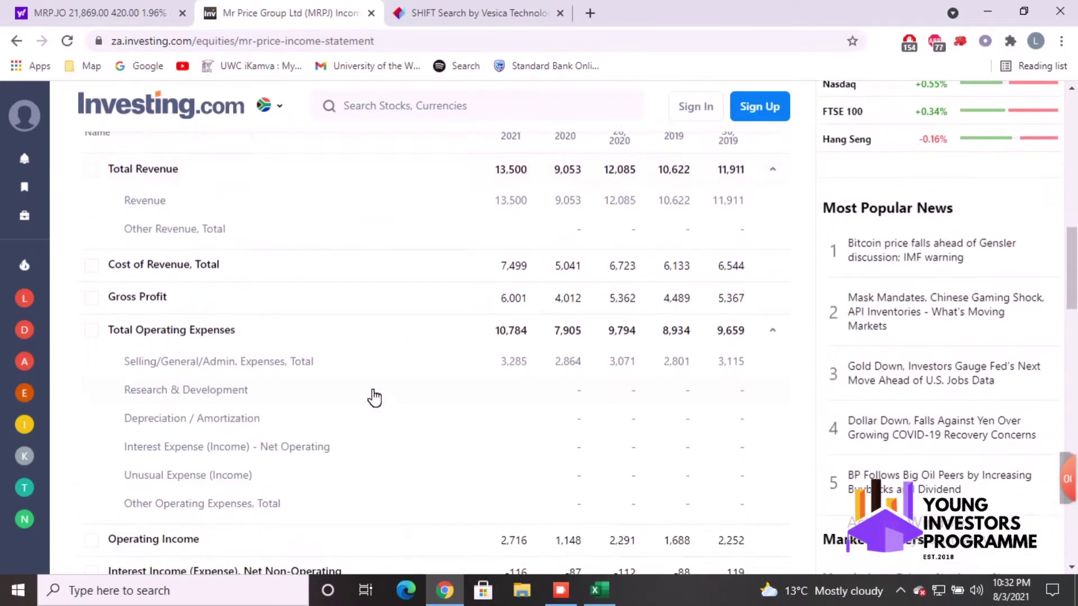
pyautogui.scroll(-8, 374, 397)
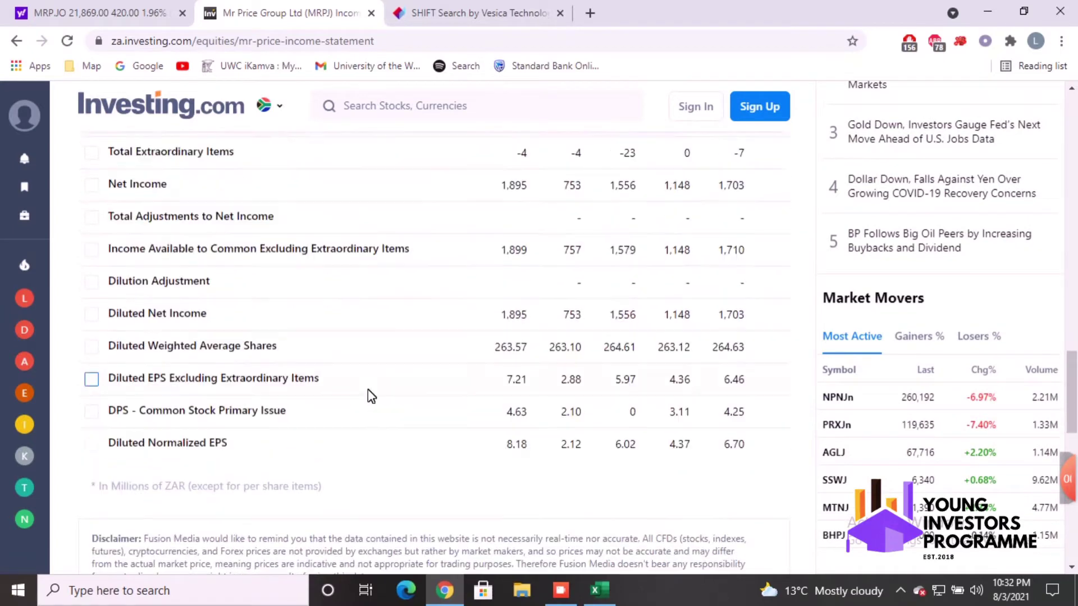
pyautogui.scroll(20, 374, 398)
pyautogui.scroll(-18, 373, 397)
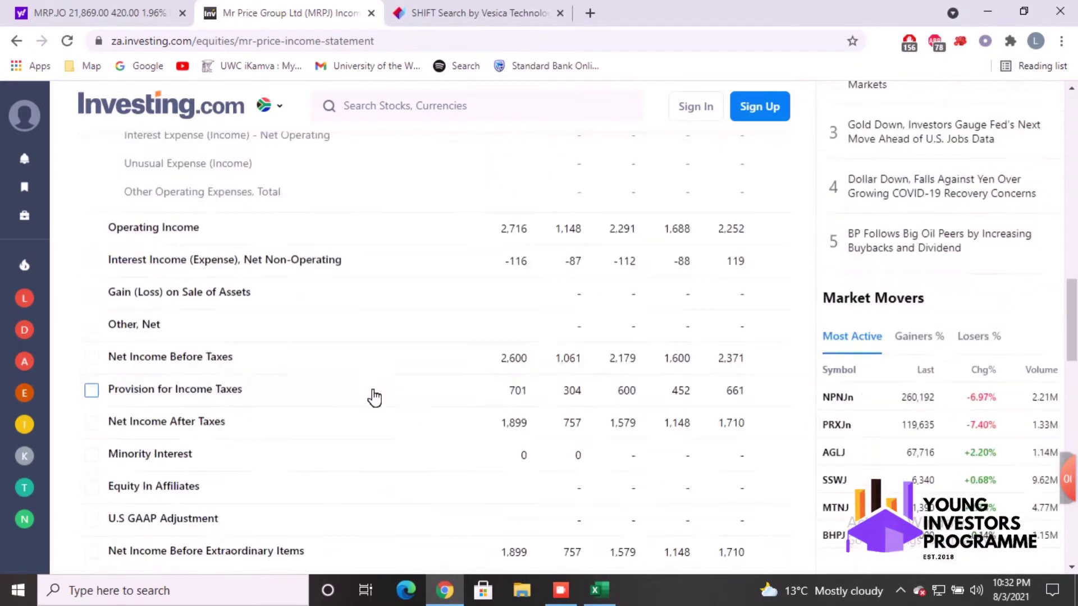
pyautogui.scroll(-9, 374, 397)
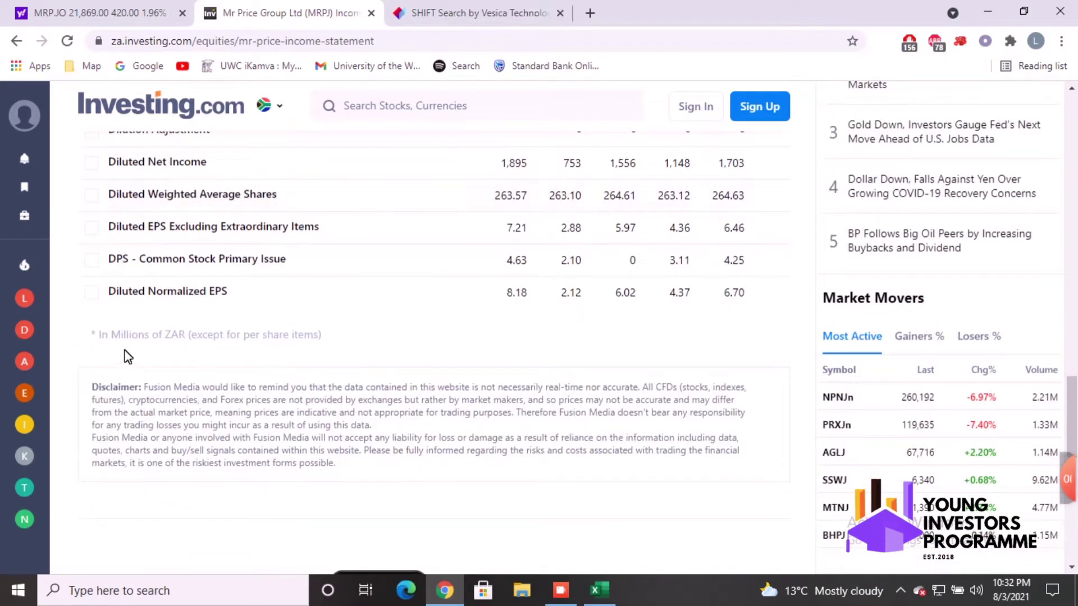
pyautogui.moveTo(97, 335); pyautogui.dragTo(304, 334)
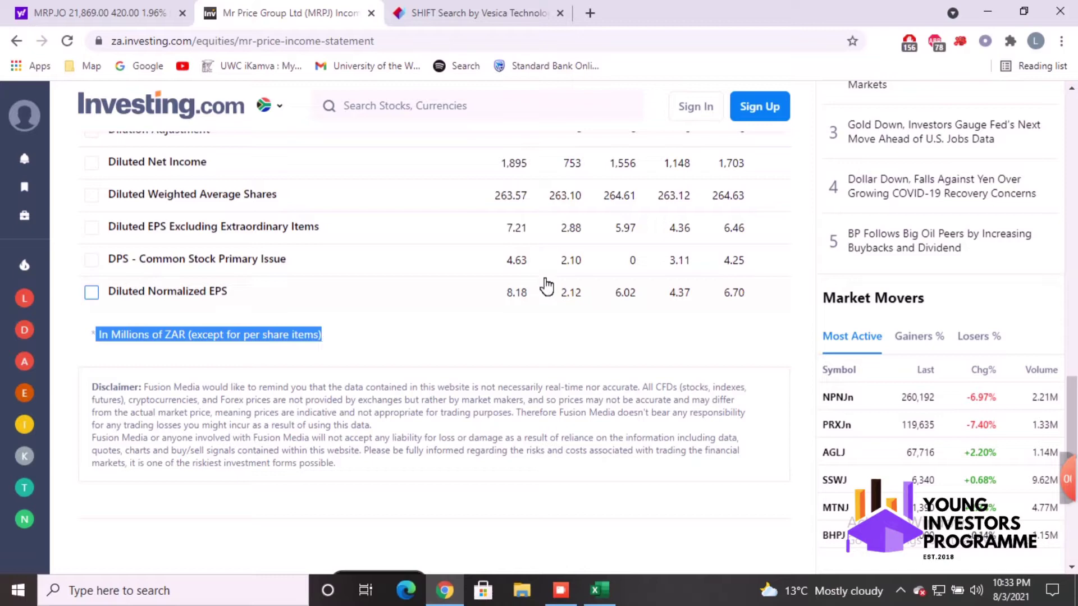
pyautogui.click(439, 338)
# - Return to the top and select the income statement page's full URL
pyautogui.scroll(15, 440, 338)
pyautogui.scroll(5, 442, 338)
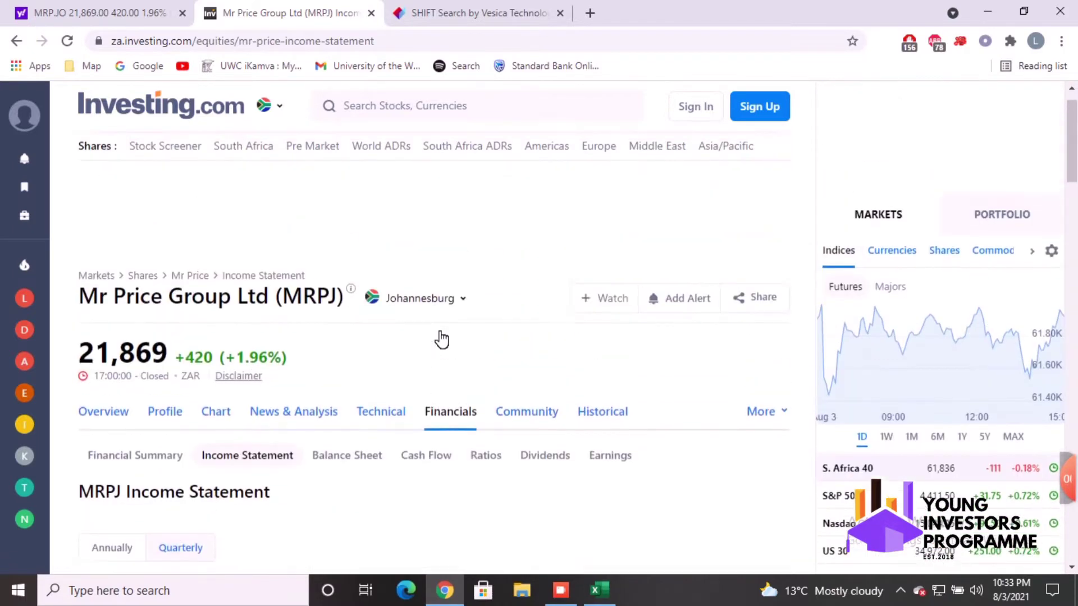
pyautogui.moveTo(374, 41); pyautogui.dragTo(111, 41)
pyautogui.hotkey('ctrl', 'c')
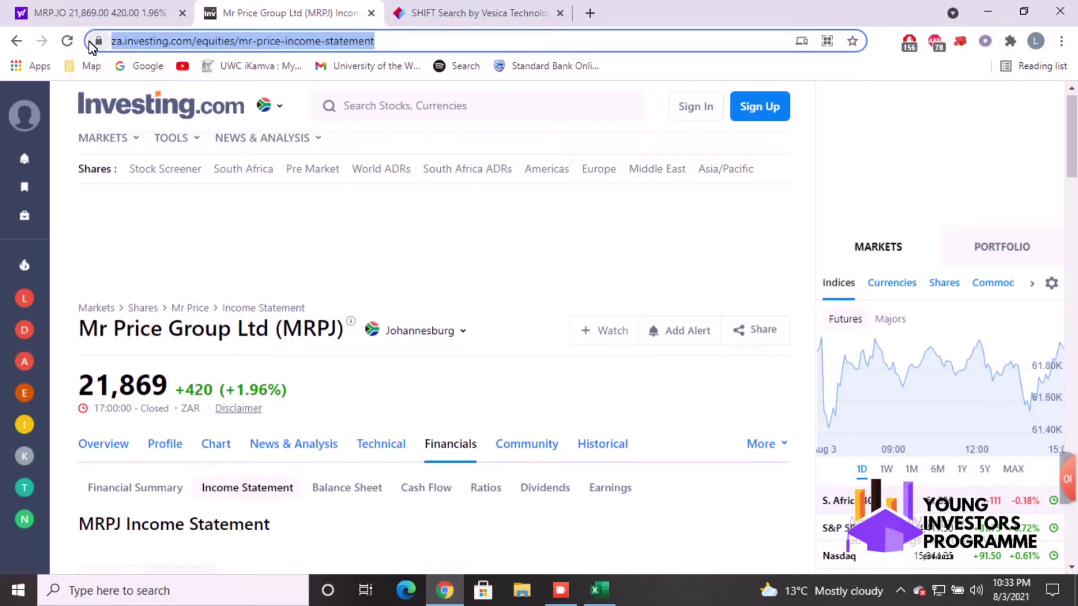
# - In Excel, run Data > From Web with the pasted za.investing.com income statement URL
pyautogui.click(599, 589)
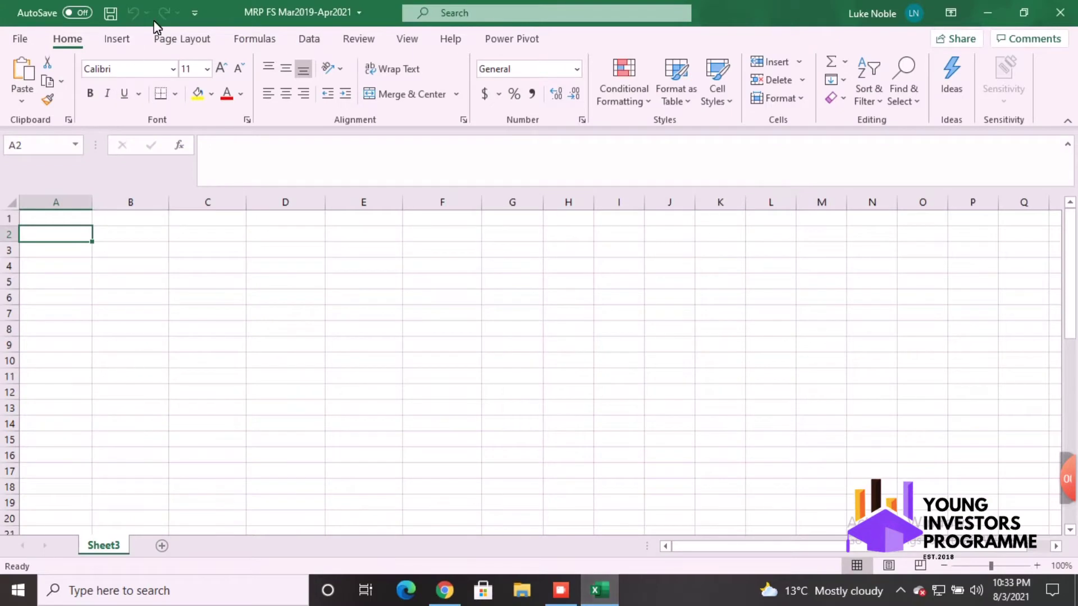
pyautogui.click(309, 39)
pyautogui.click(77, 80)
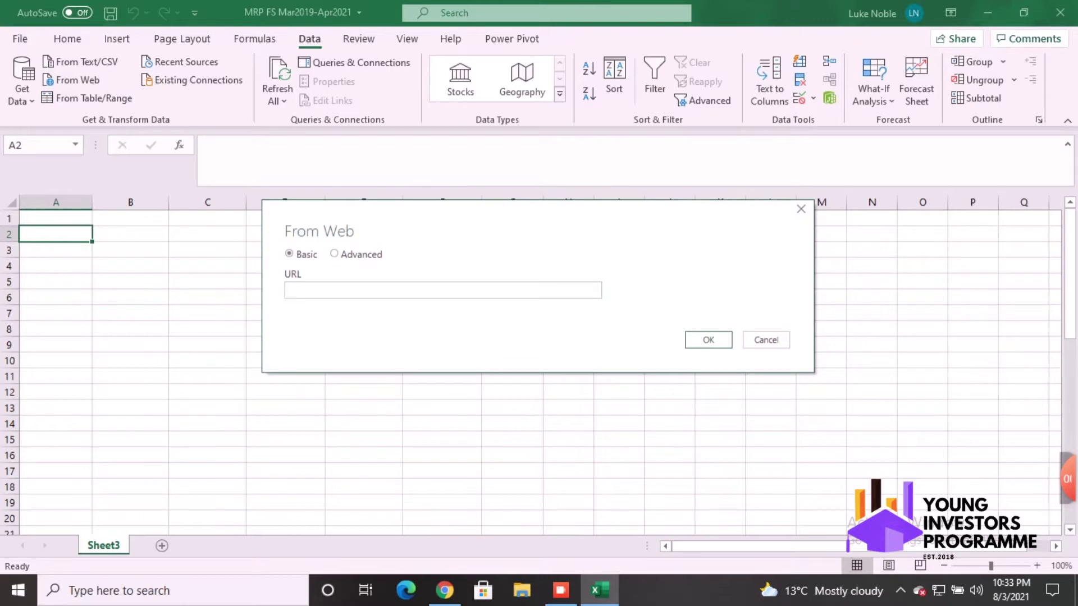
pyautogui.hotkey('ctrl', 'v')
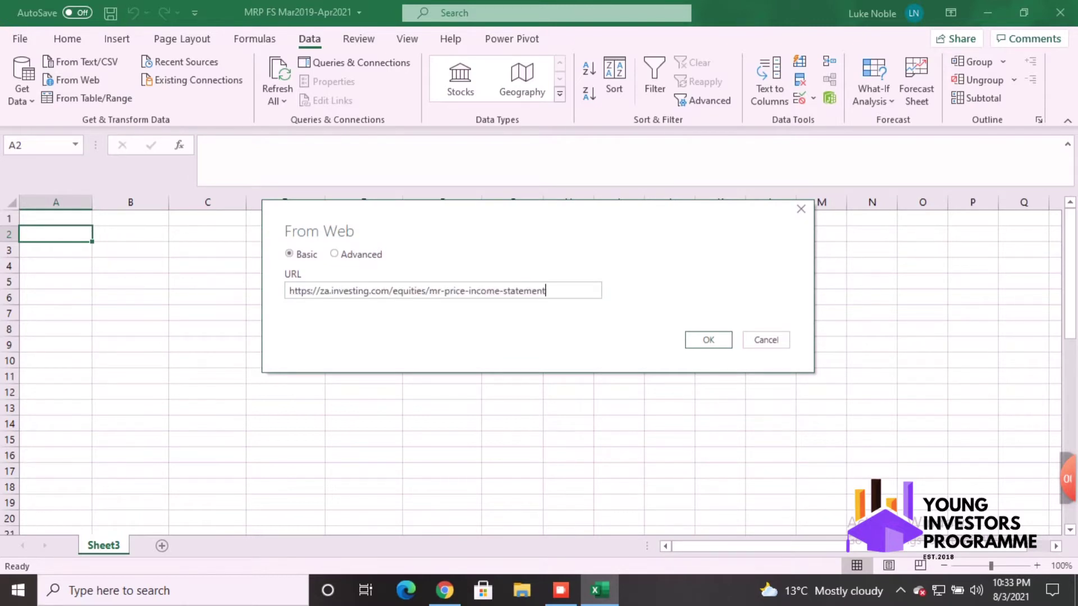
pyautogui.click(698, 339)
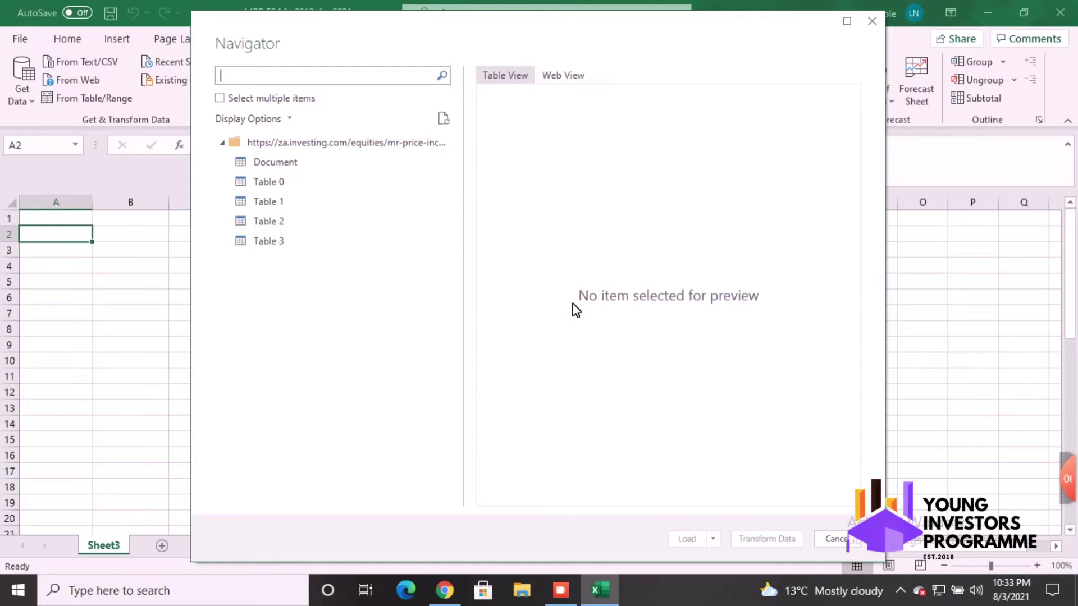
# - Preview Document, Table 0 and Table 1 in the Navigator, then load Table 1
pyautogui.click(291, 167)
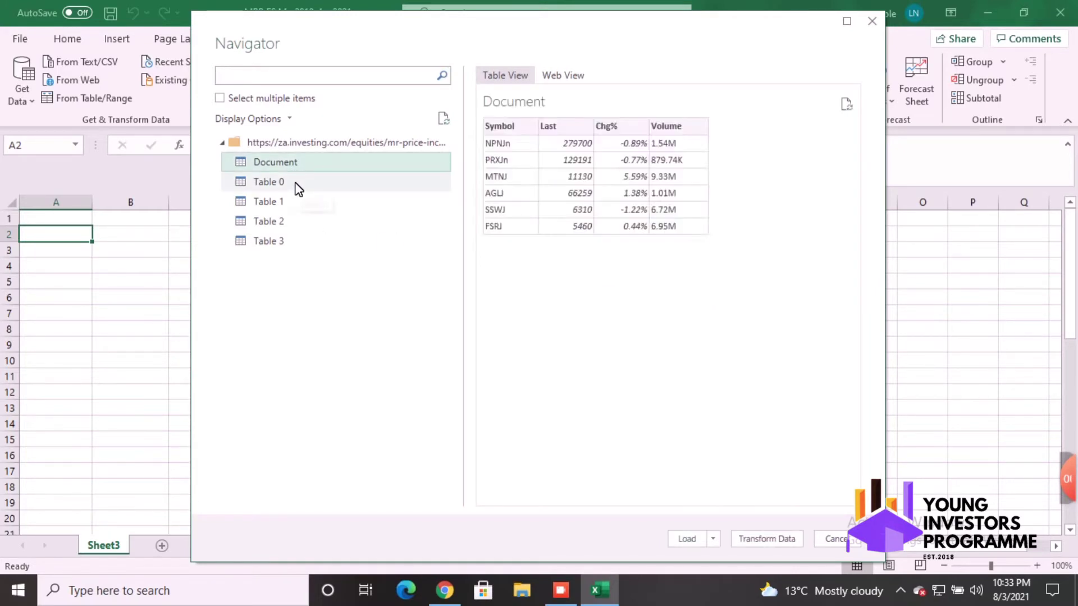
pyautogui.click(296, 186)
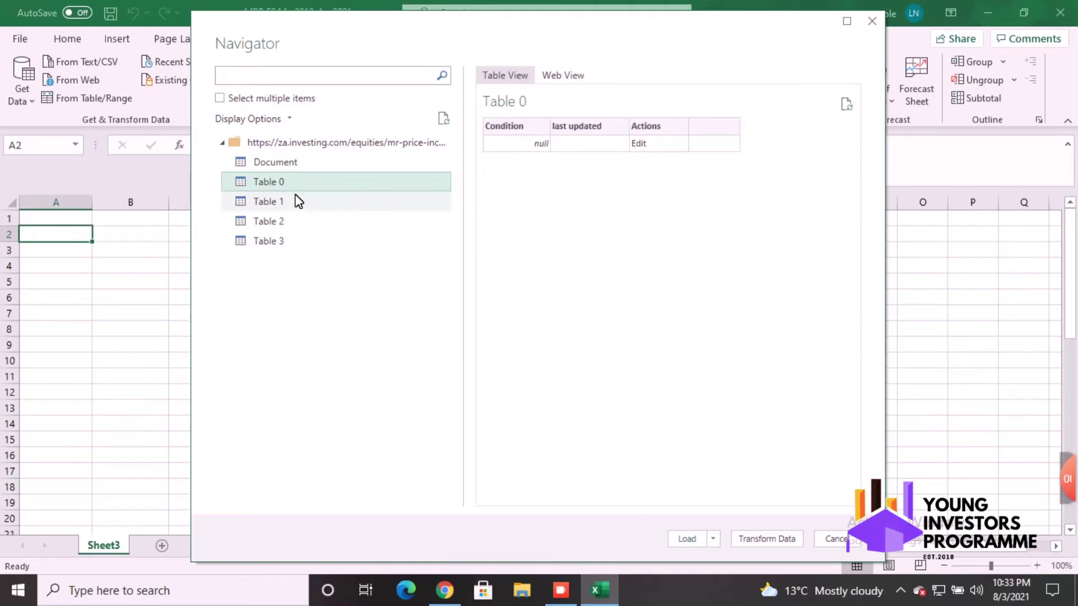
pyautogui.click(299, 201)
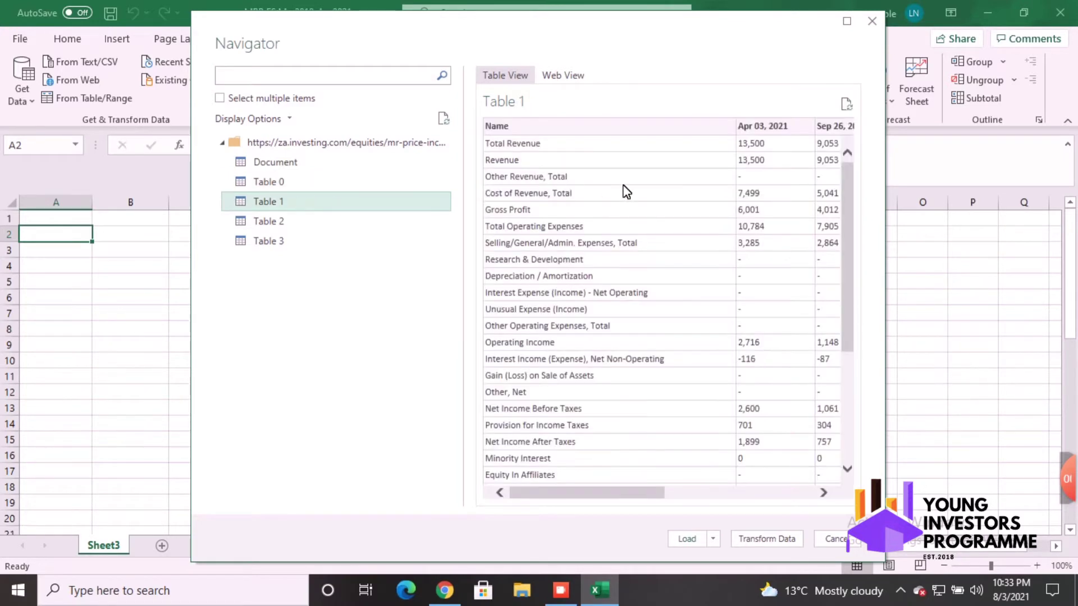
pyautogui.hscroll(5, 627, 192)
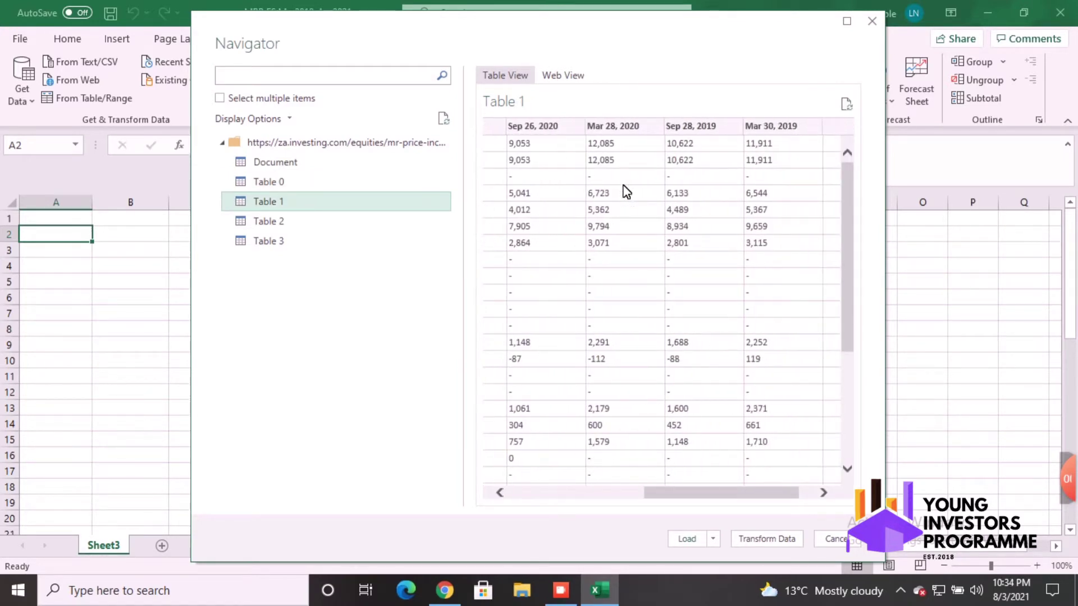
pyautogui.hscroll(-5, 627, 192)
pyautogui.scroll(-5, 626, 192)
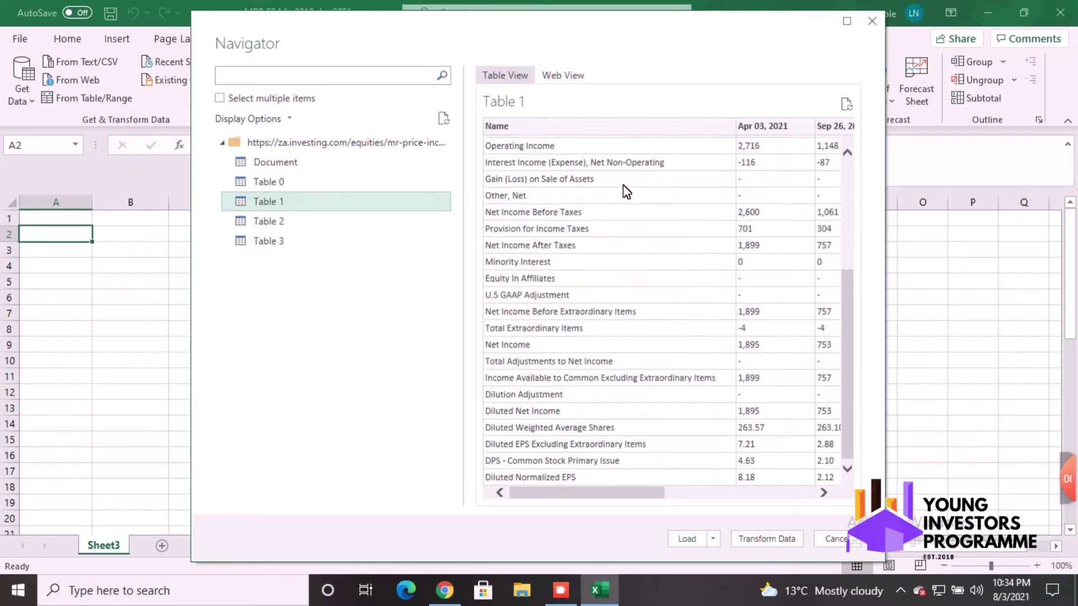
pyautogui.click(686, 538)
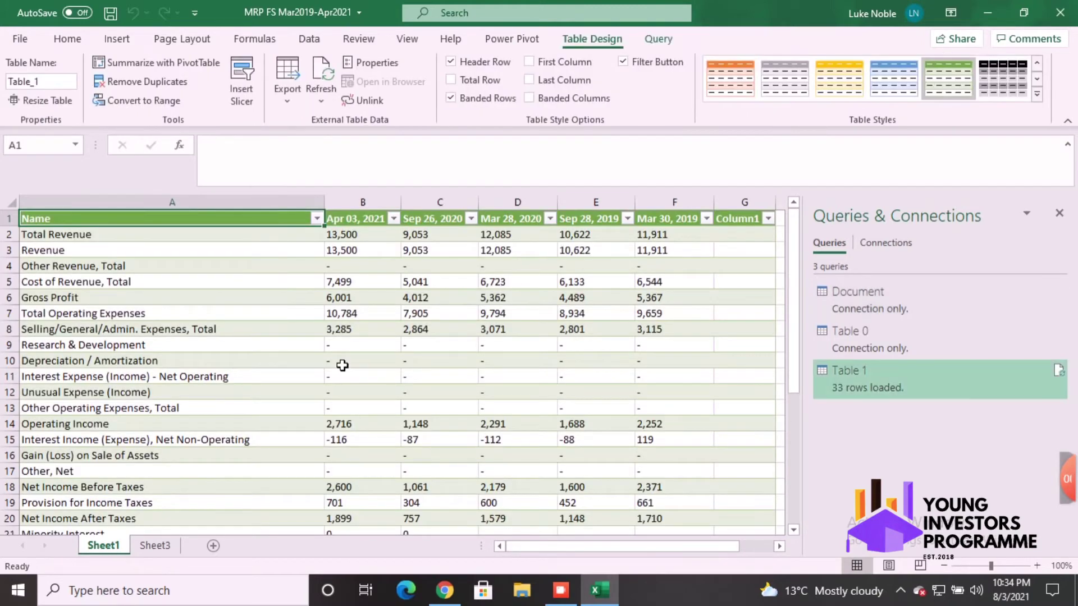
# - Scroll the Sheet1 table down to Net Income of 1,895 and back up
pyautogui.scroll(-5, 342, 365)
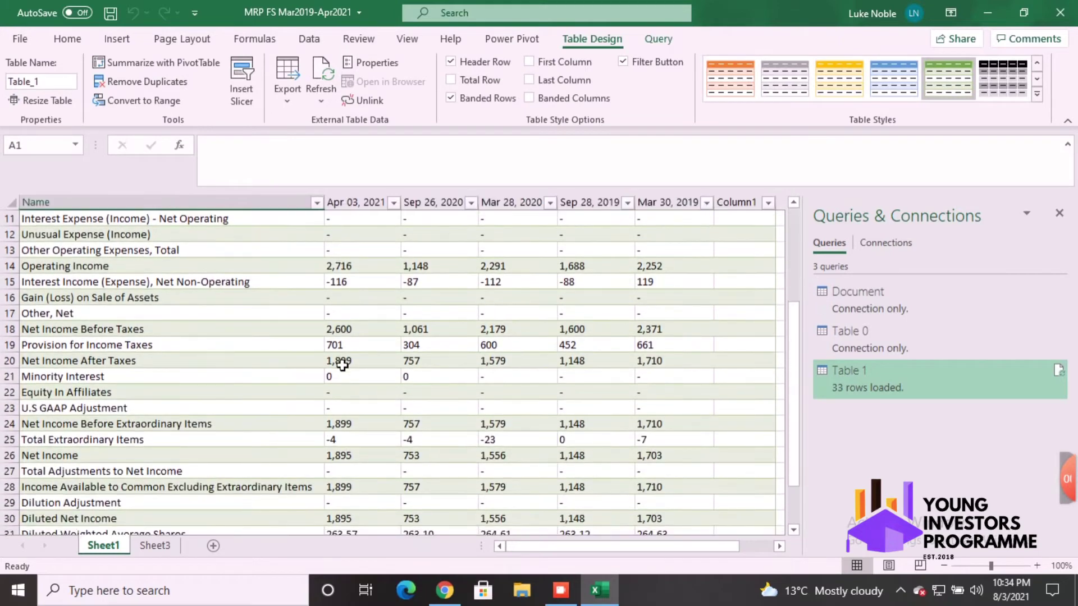
pyautogui.scroll(-1, 342, 365)
pyautogui.scroll(7, 342, 365)
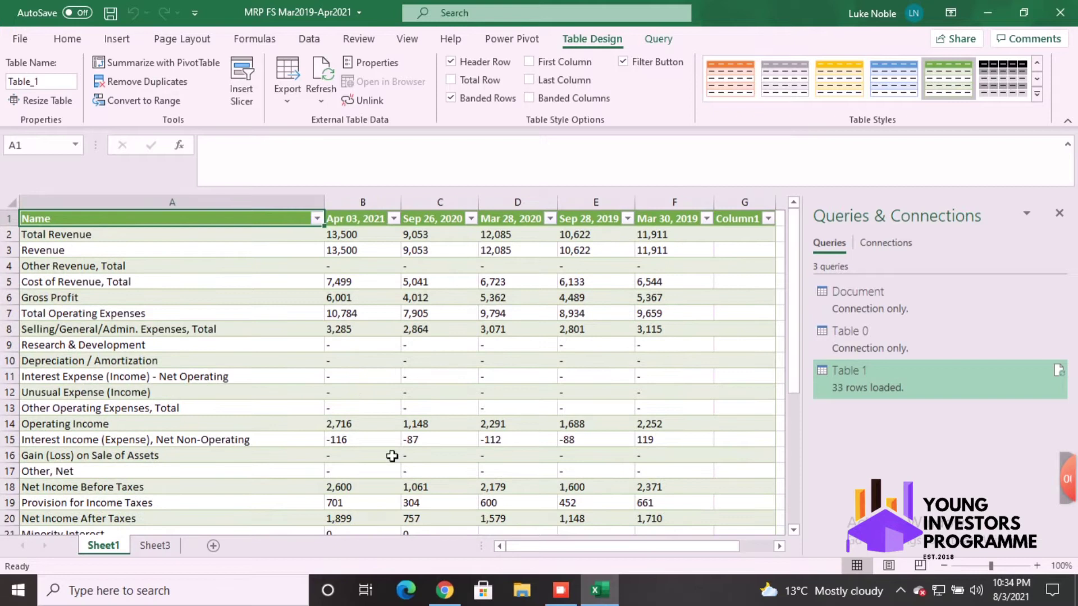
# - Rename Sheet1 to 'MRP Income Statement', then switch to the blank Sheet3
pyautogui.doubleClick(107, 547)
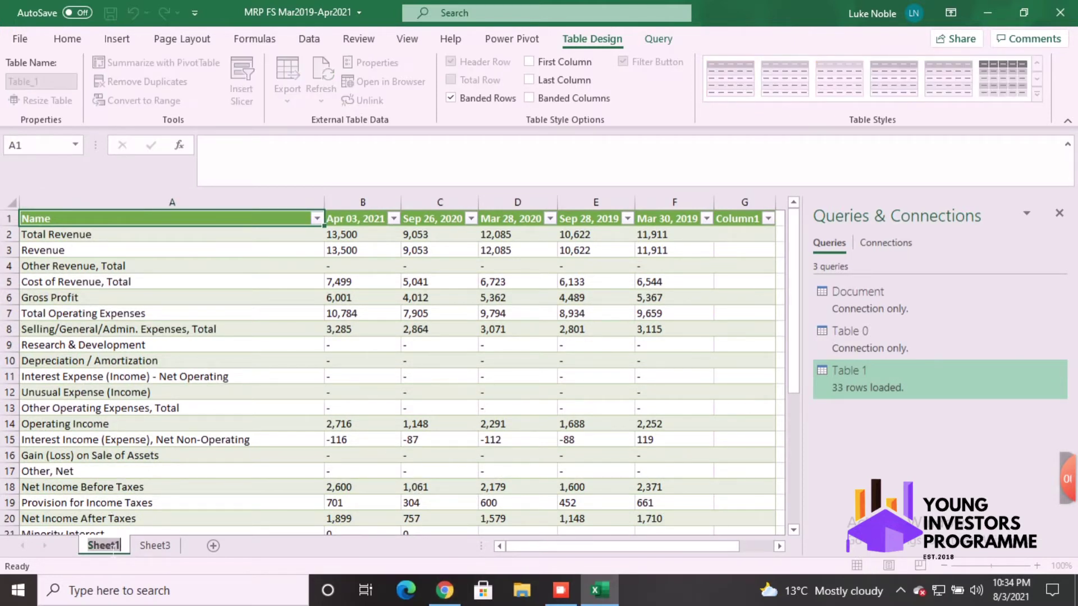
pyautogui.write('MR')
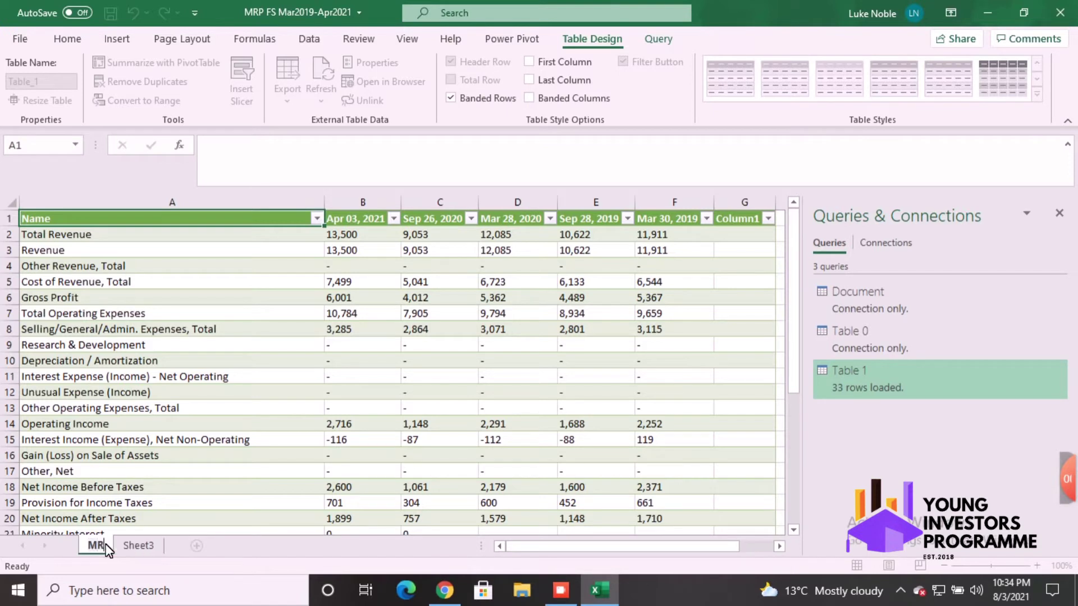
pyautogui.write('P')
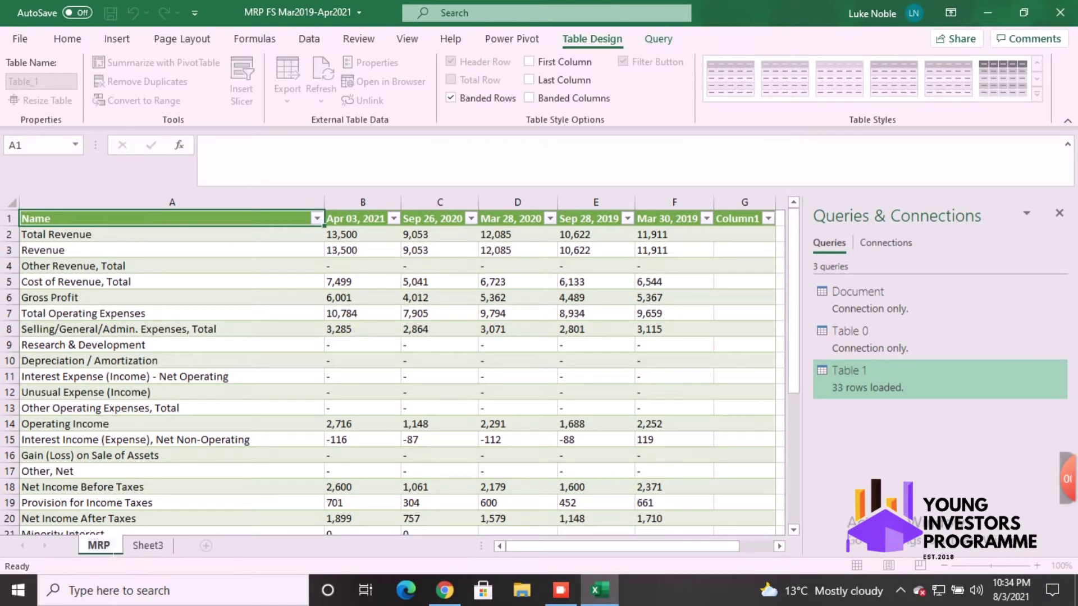
pyautogui.write(' Income')
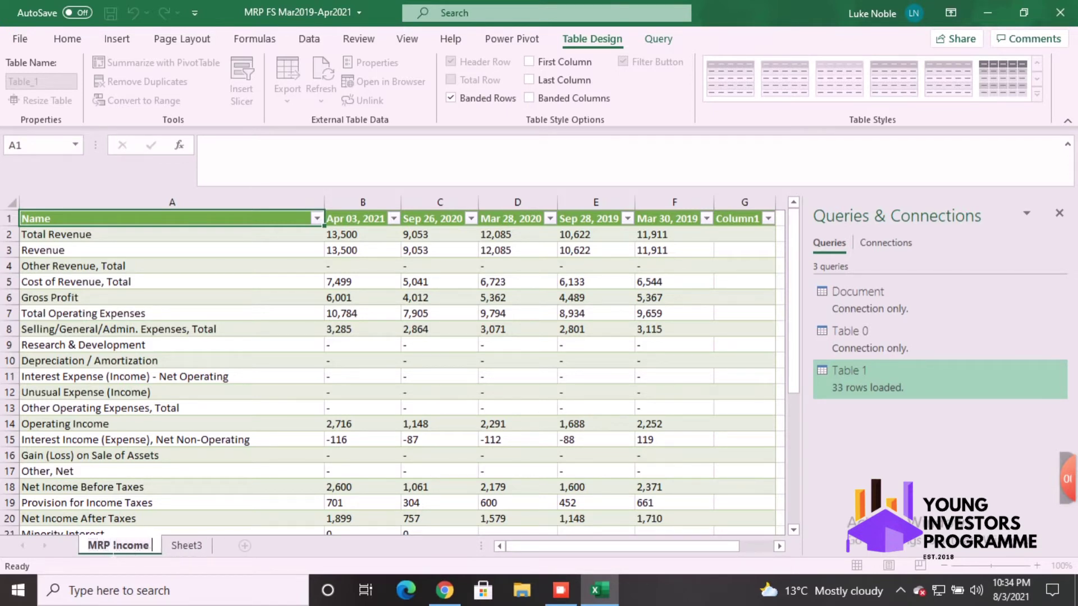
pyautogui.write(' State')
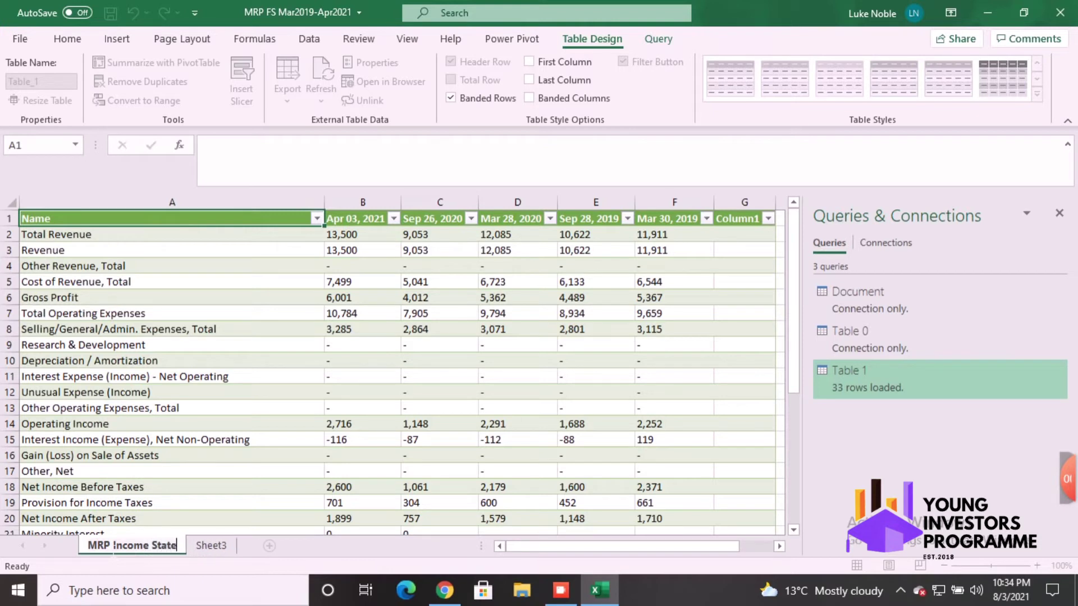
pyautogui.write('ment')
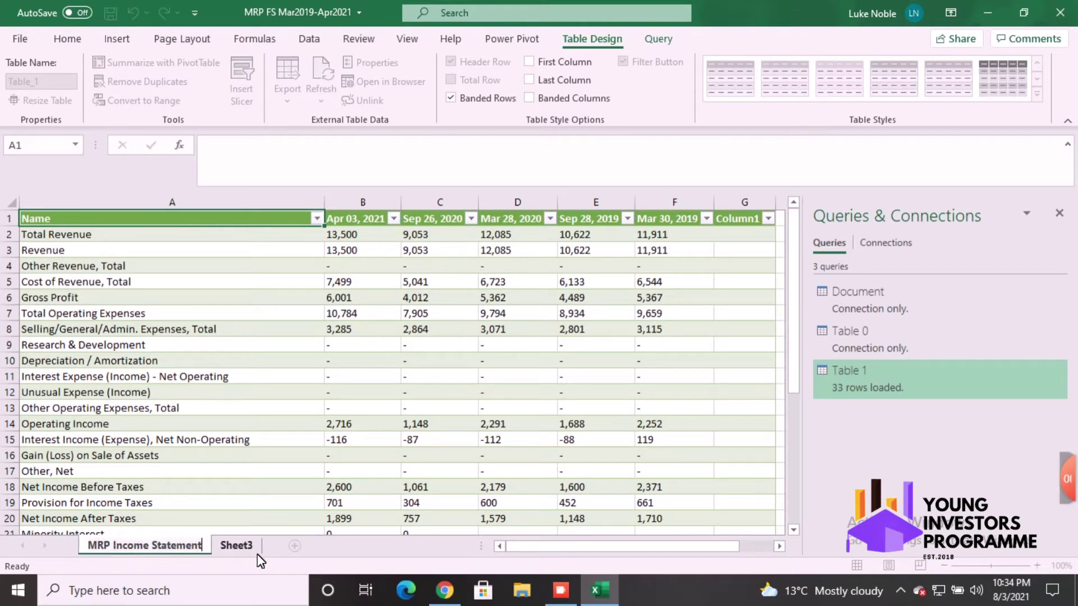
pyautogui.click(735, 492)
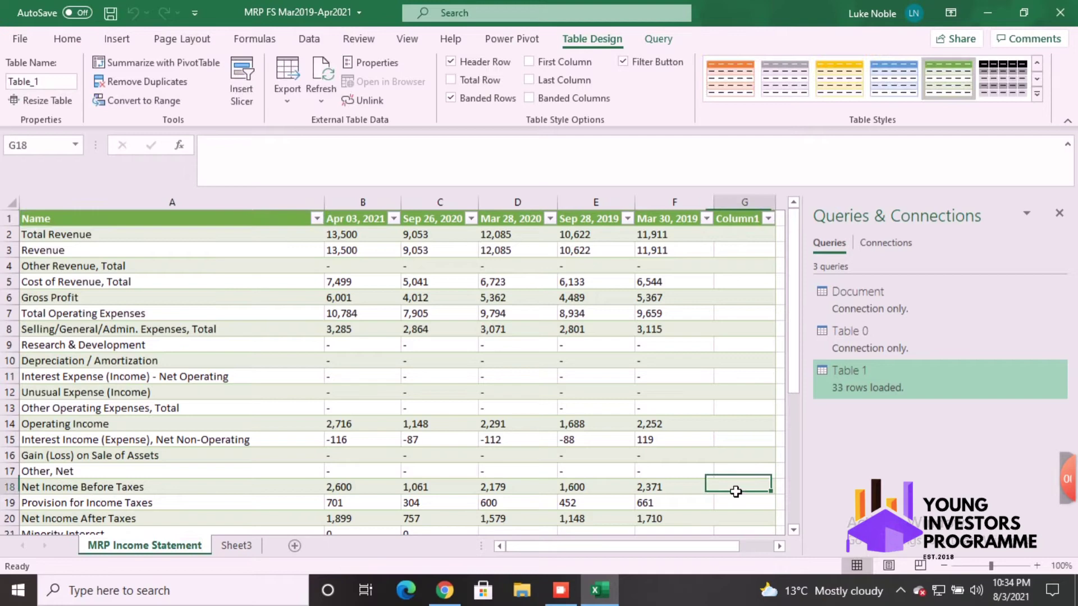
pyautogui.scroll(-4, 375, 383)
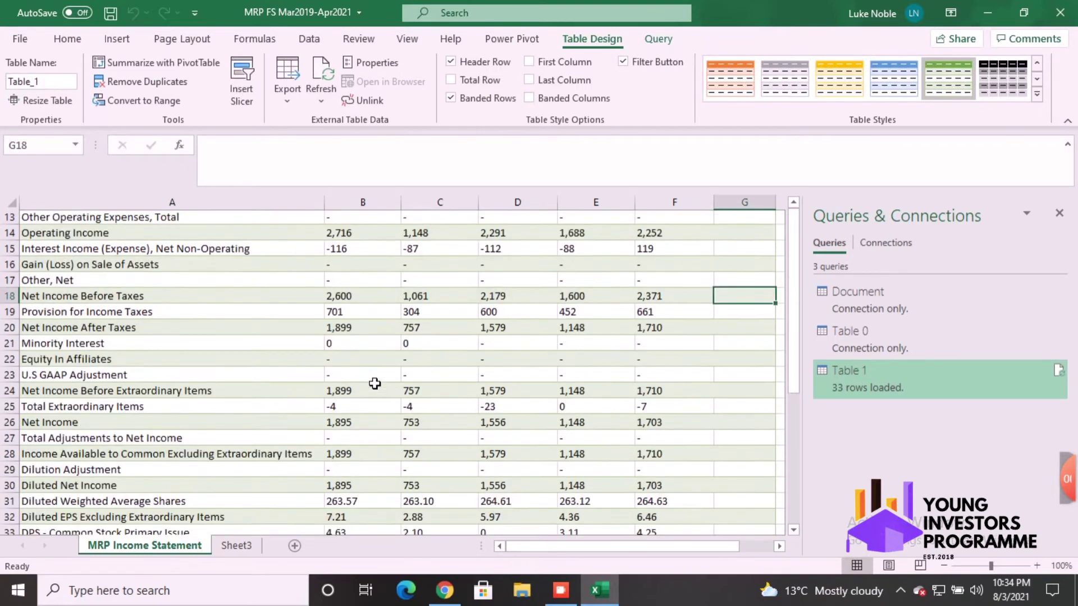
pyautogui.scroll(3, 373, 380)
pyautogui.click(237, 548)
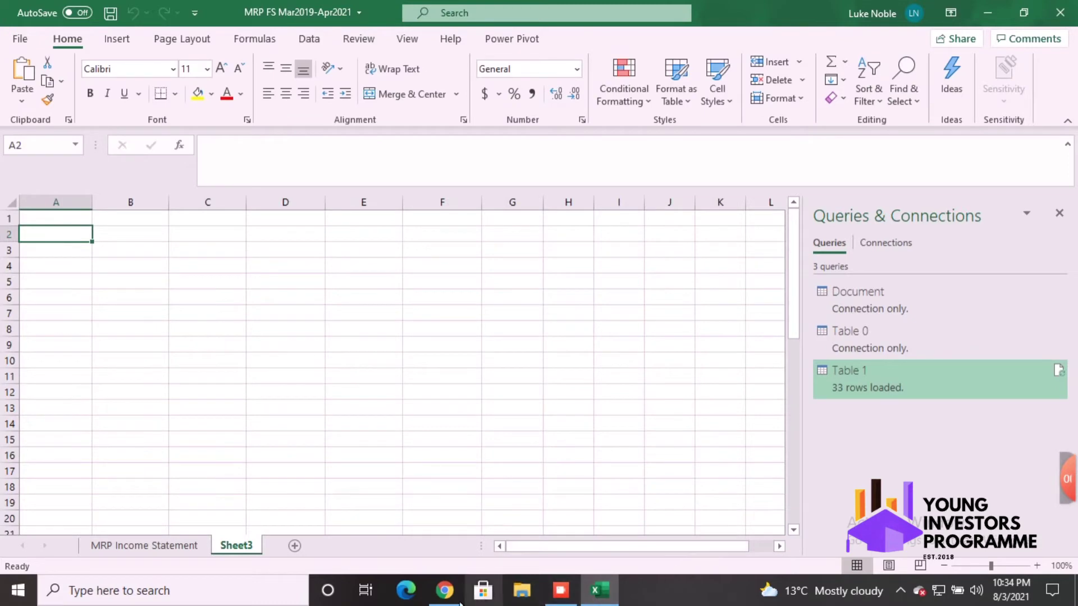
# - Open the Mr Price Balance Sheet page in the browser and scroll through its figures
pyautogui.click(445, 591)
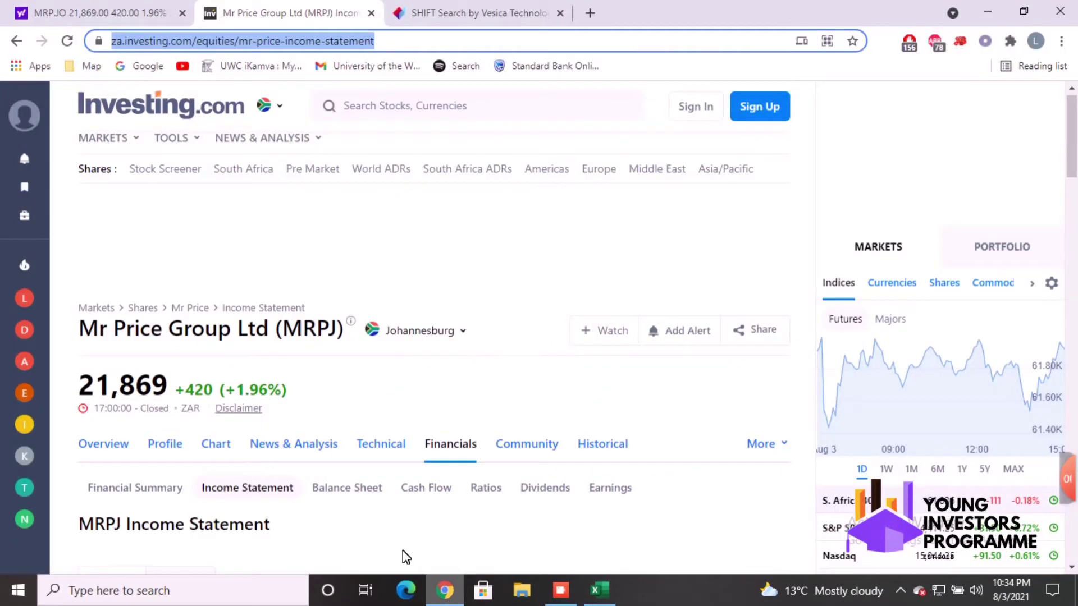
pyautogui.click(336, 496)
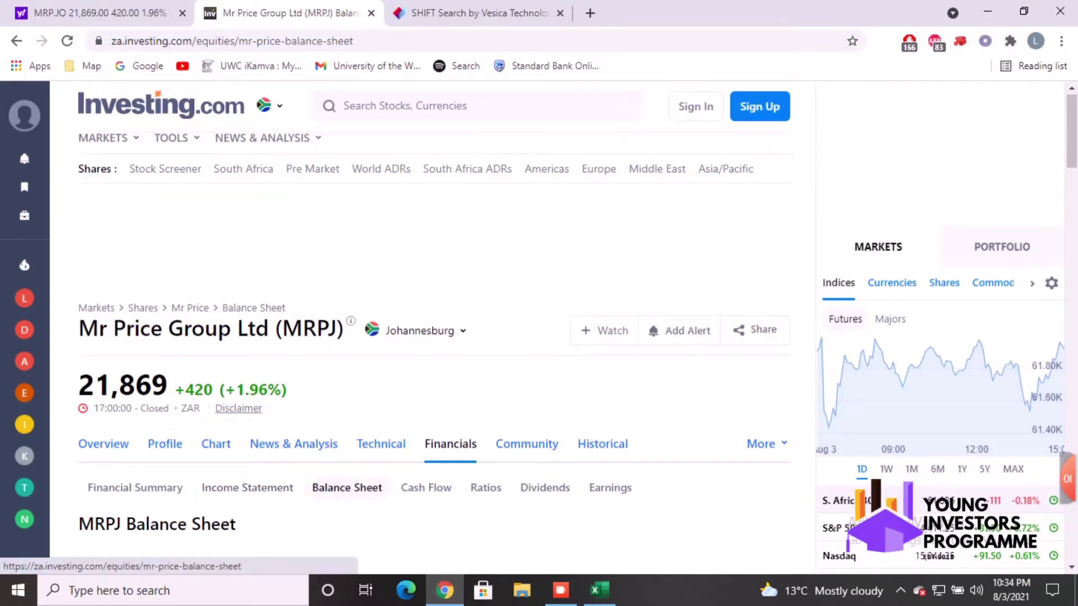
pyautogui.scroll(-5, 334, 498)
pyautogui.scroll(-7, 335, 498)
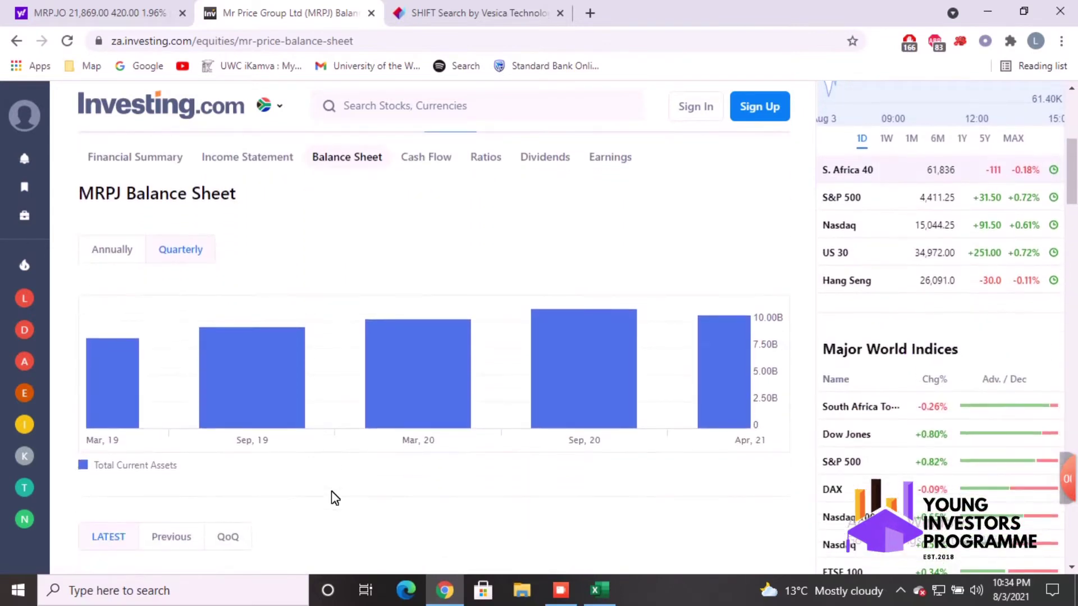
pyautogui.scroll(-6, 338, 499)
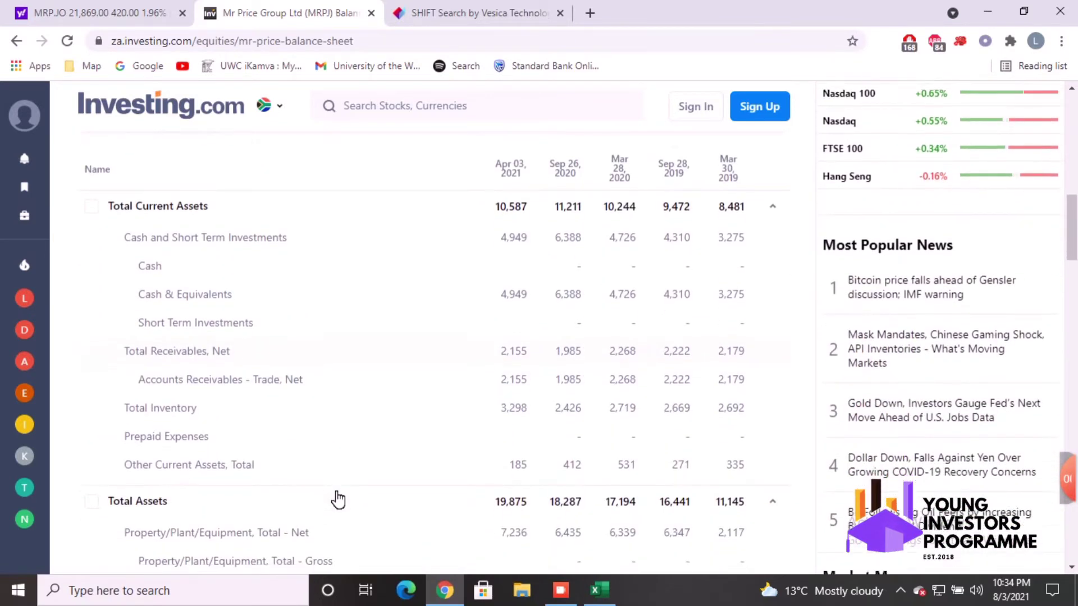
pyautogui.scroll(-9, 337, 498)
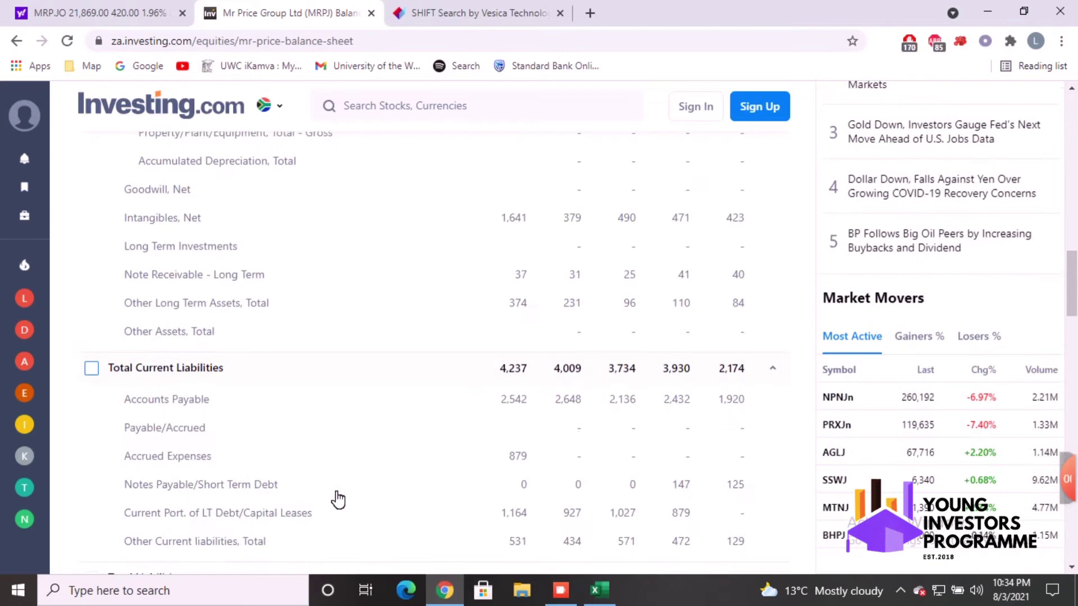
pyautogui.scroll(-8, 337, 499)
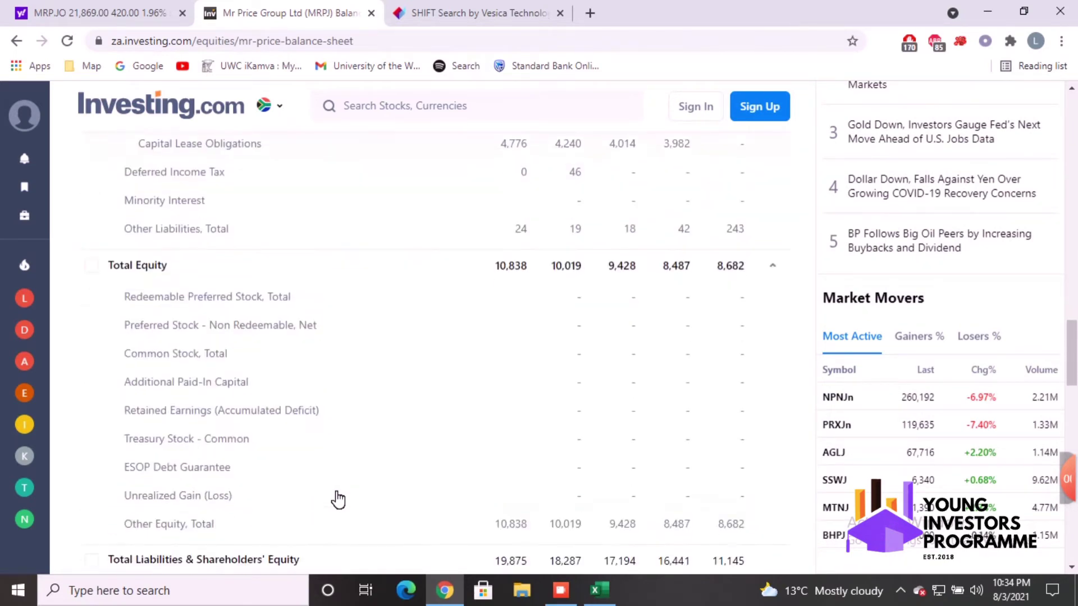
pyautogui.scroll(1, 335, 498)
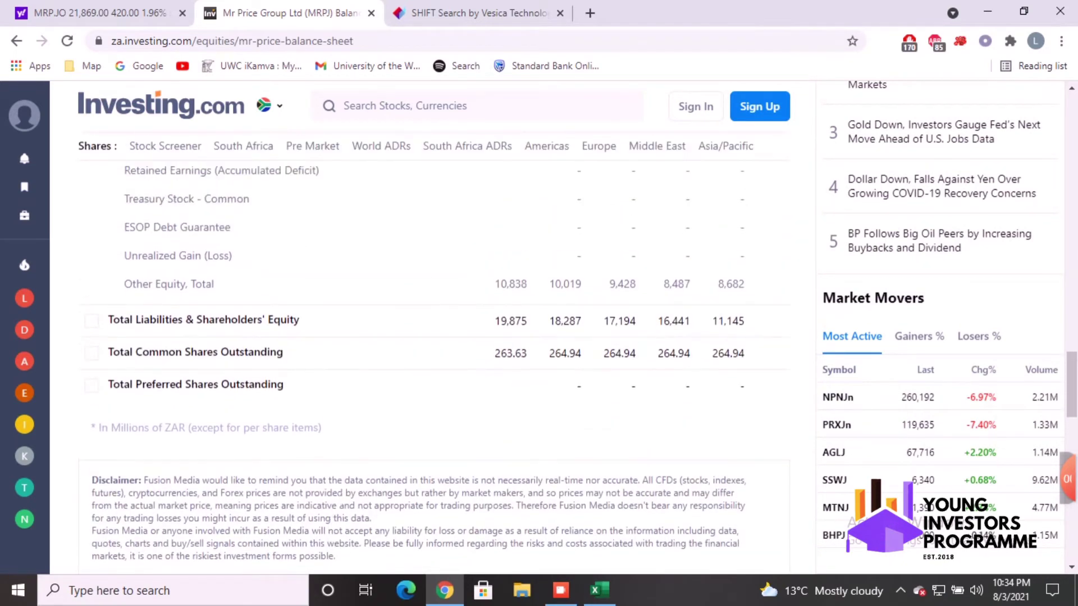
# - Check the millions of ZAR units note and select the balance sheet page's URL
pyautogui.moveTo(96, 428); pyautogui.dragTo(336, 429)
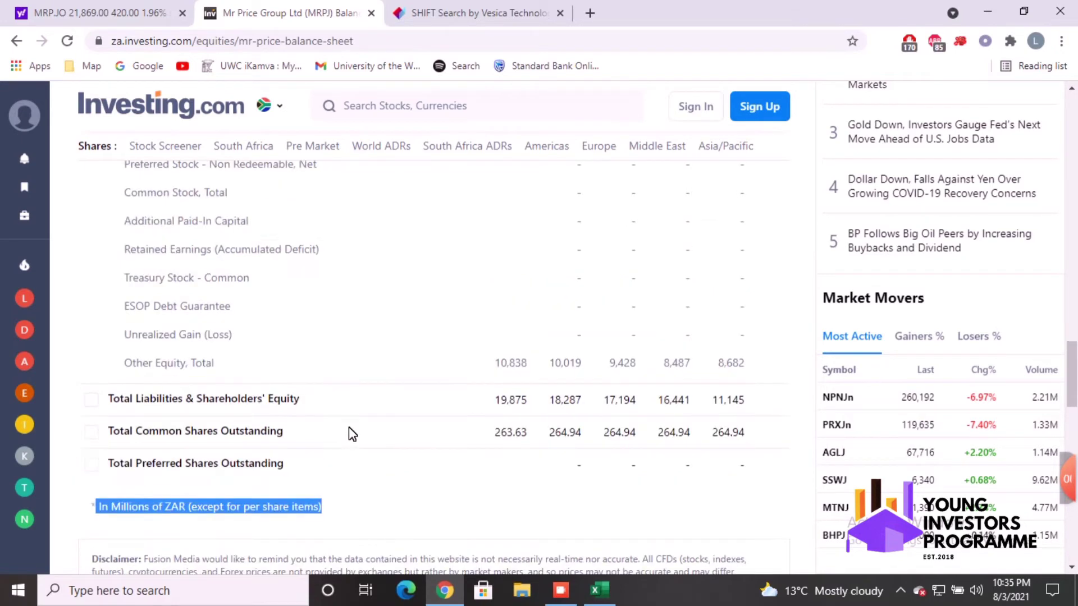
pyautogui.scroll(20, 348, 430)
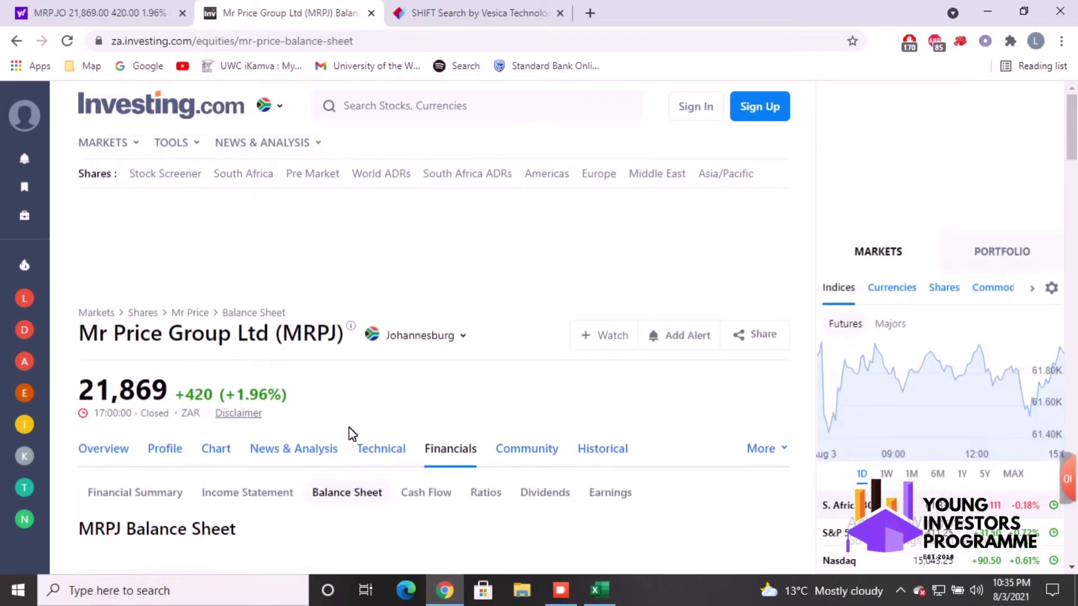
pyautogui.moveTo(355, 41); pyautogui.dragTo(111, 41)
pyautogui.hotkey('ctrl', 'c')
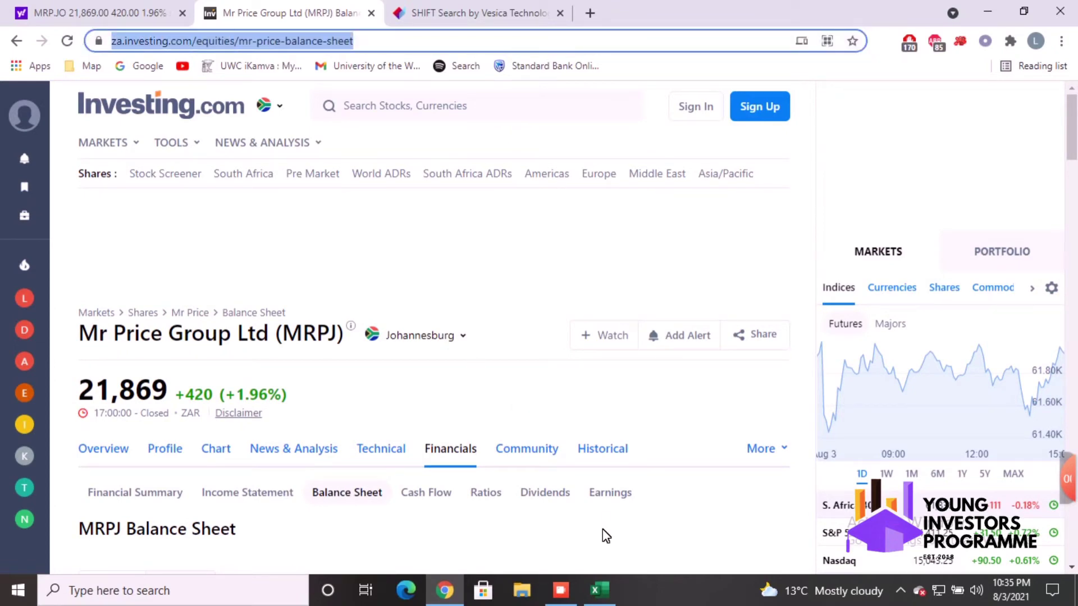
# - In Excel, start Data > From Web and paste the balance sheet URL
pyautogui.click(600, 590)
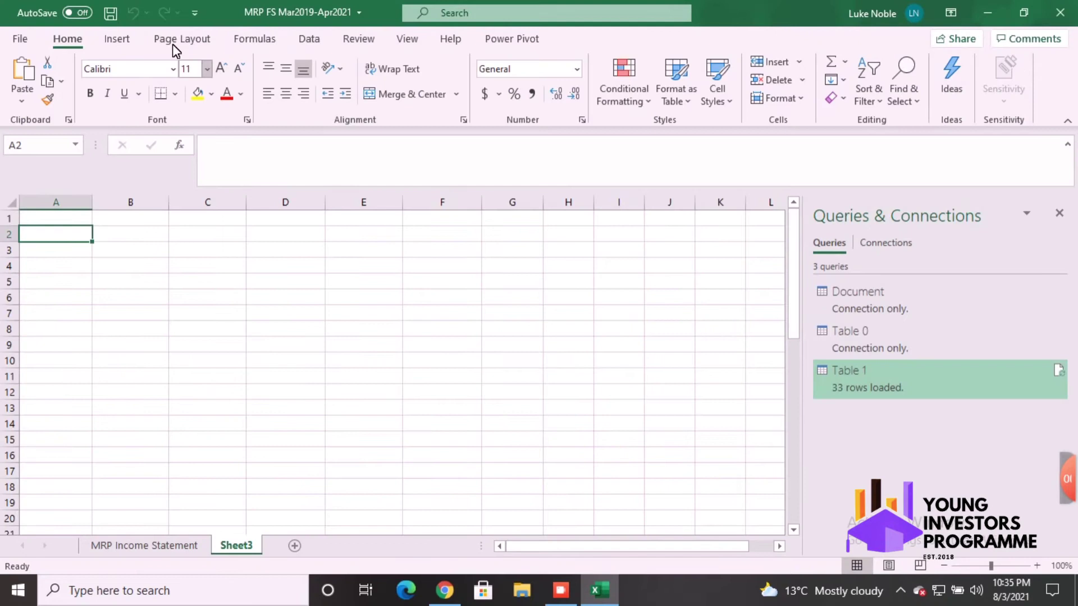
pyautogui.click(309, 40)
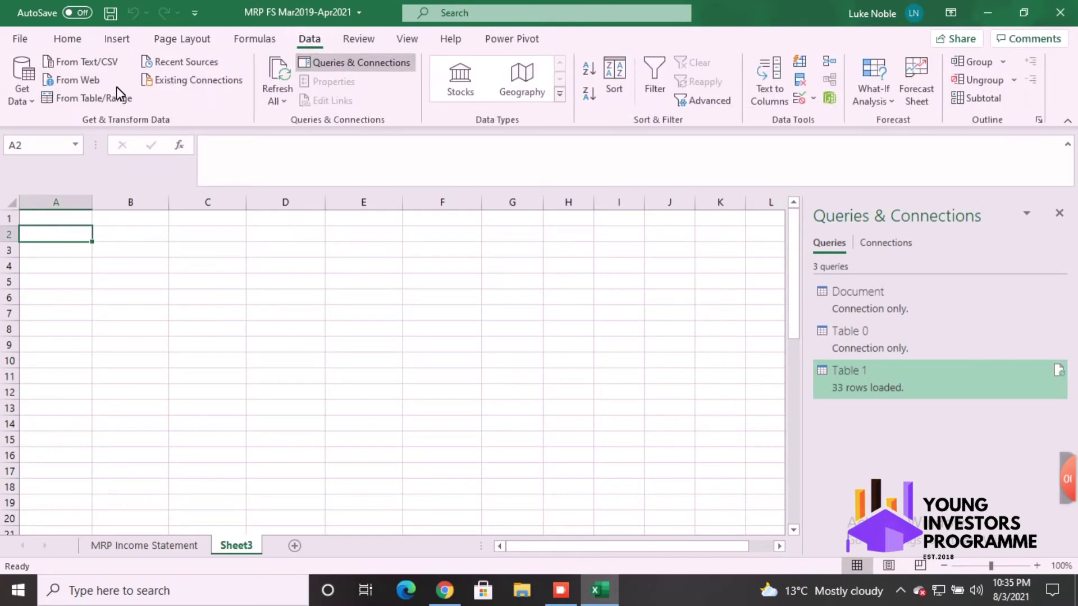
pyautogui.click(68, 80)
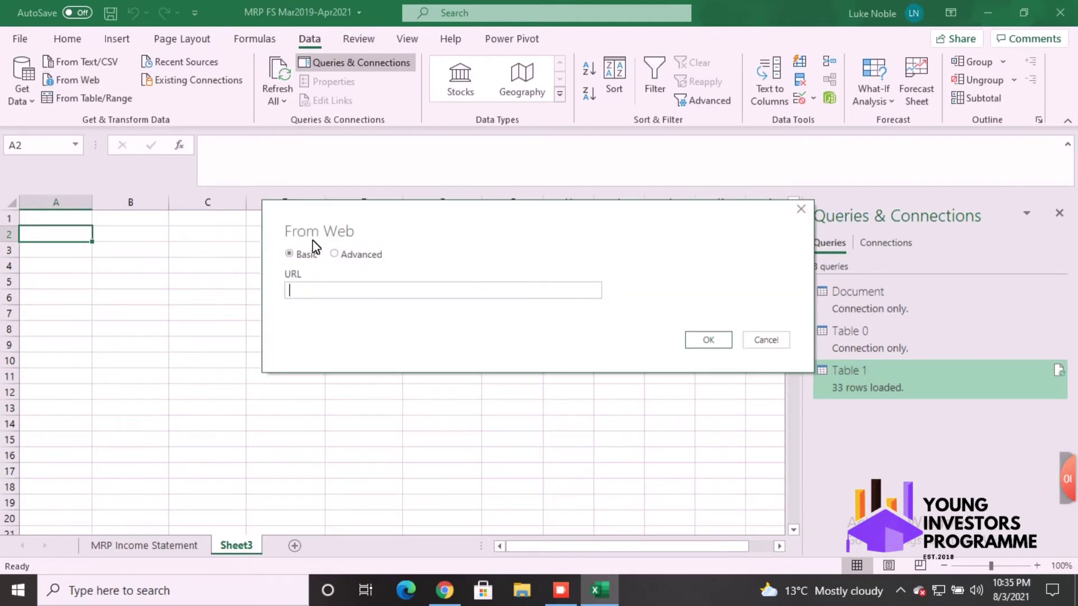
pyautogui.hotkey('ctrl', 'v')
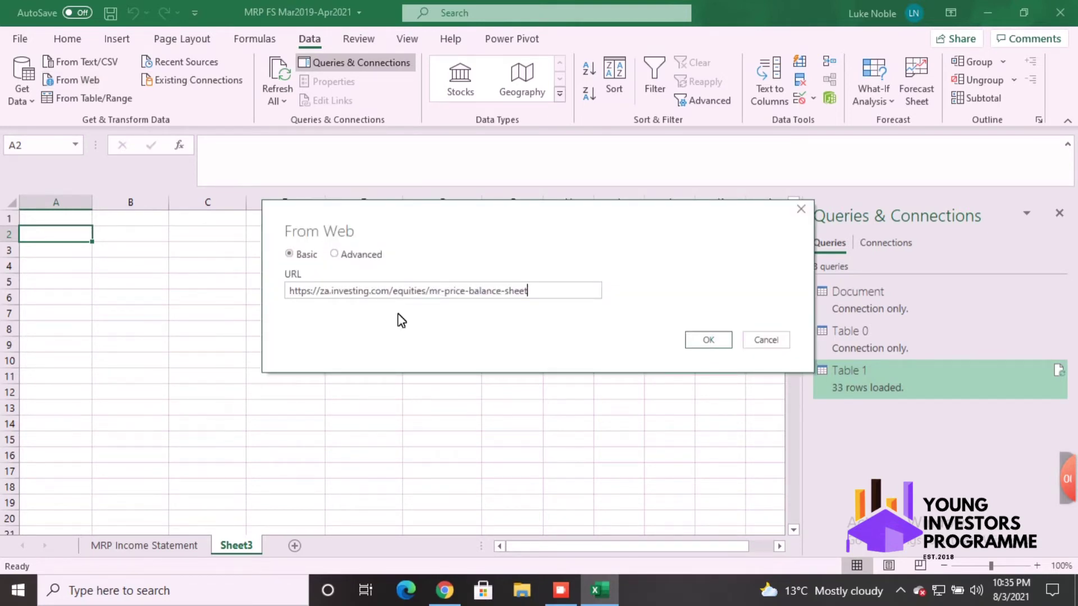
# - Fetch the page, preview Document, Table 0 and Table 1, and load Table 1
pyautogui.click(707, 340)
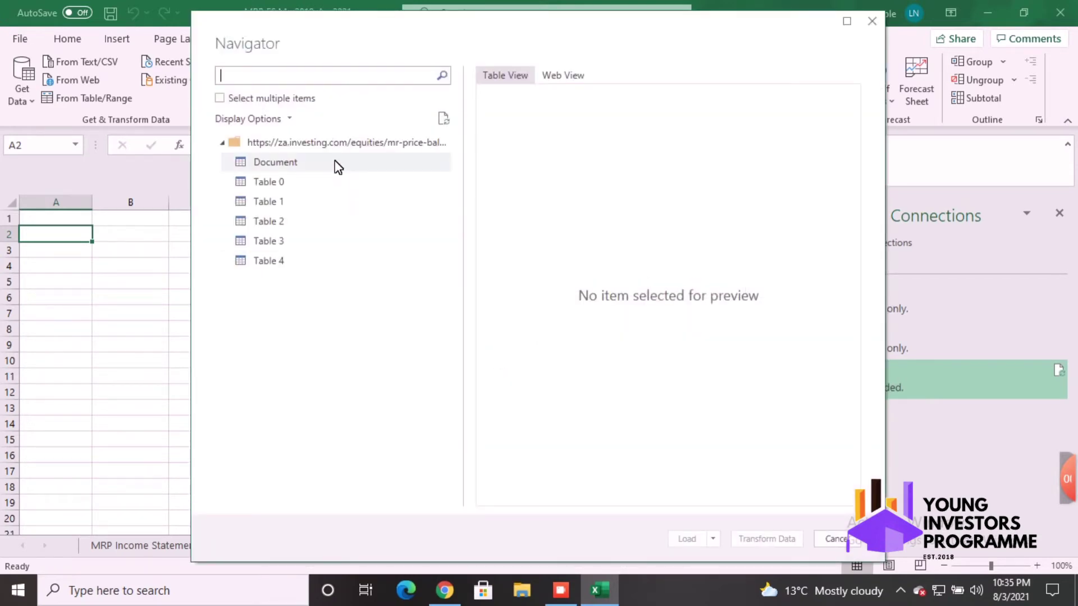
pyautogui.click(338, 163)
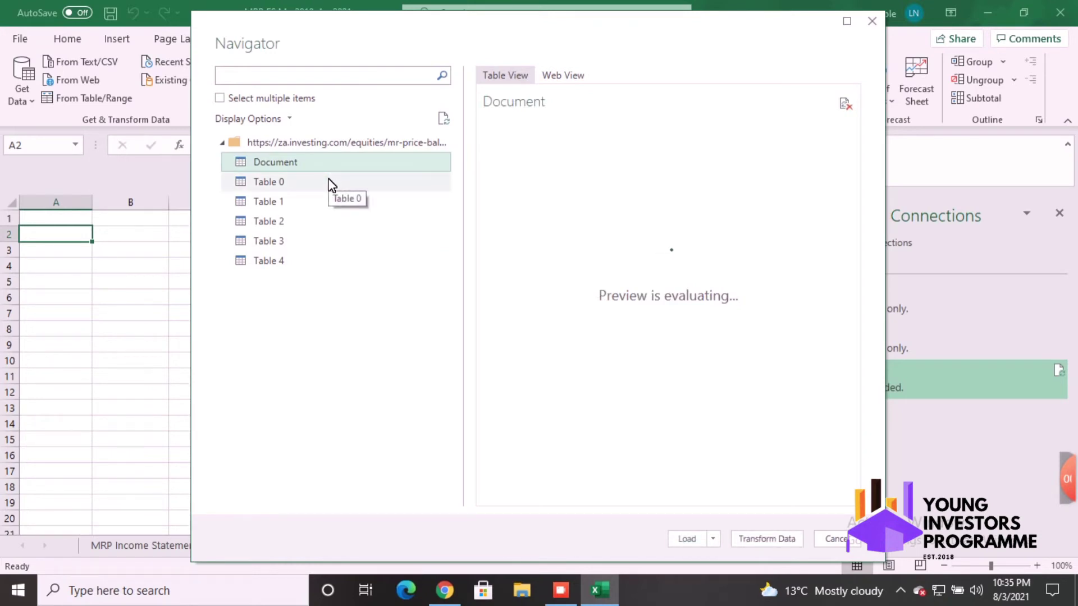
pyautogui.click(332, 184)
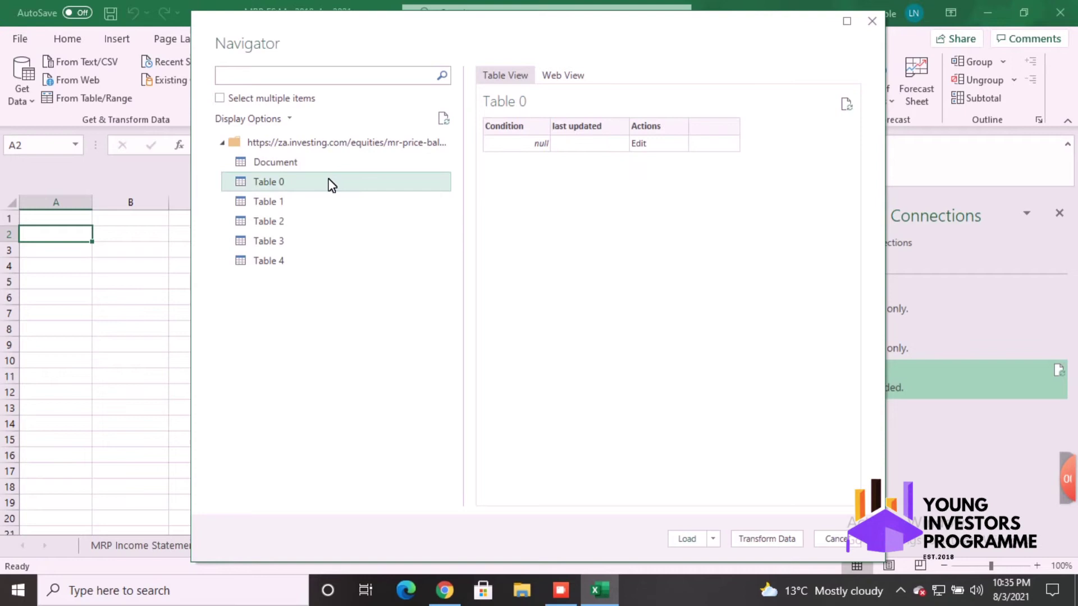
pyautogui.click(332, 201)
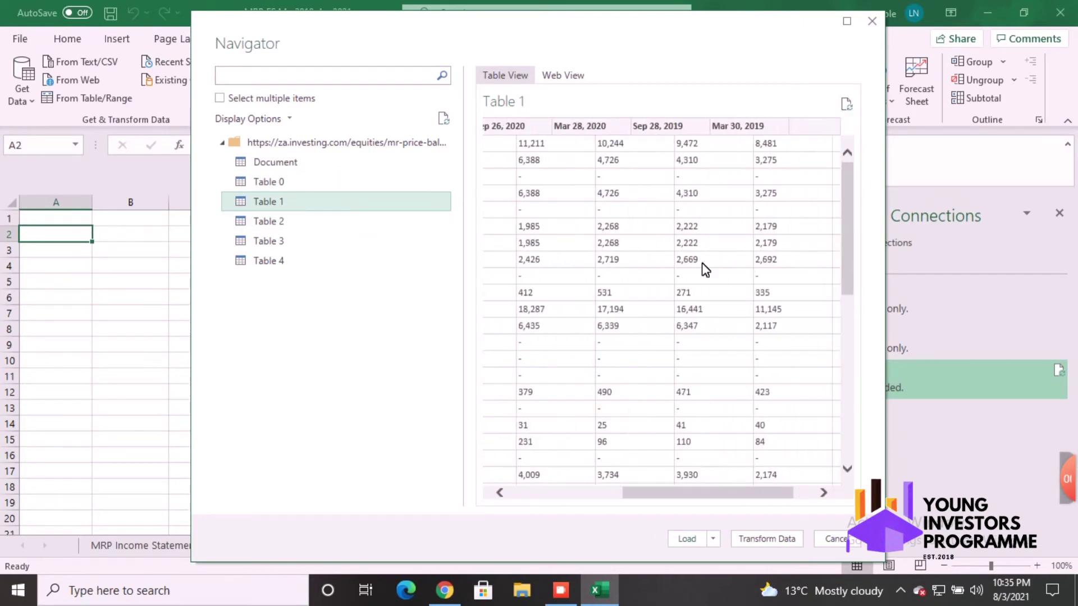
pyautogui.scroll(-9, 706, 270)
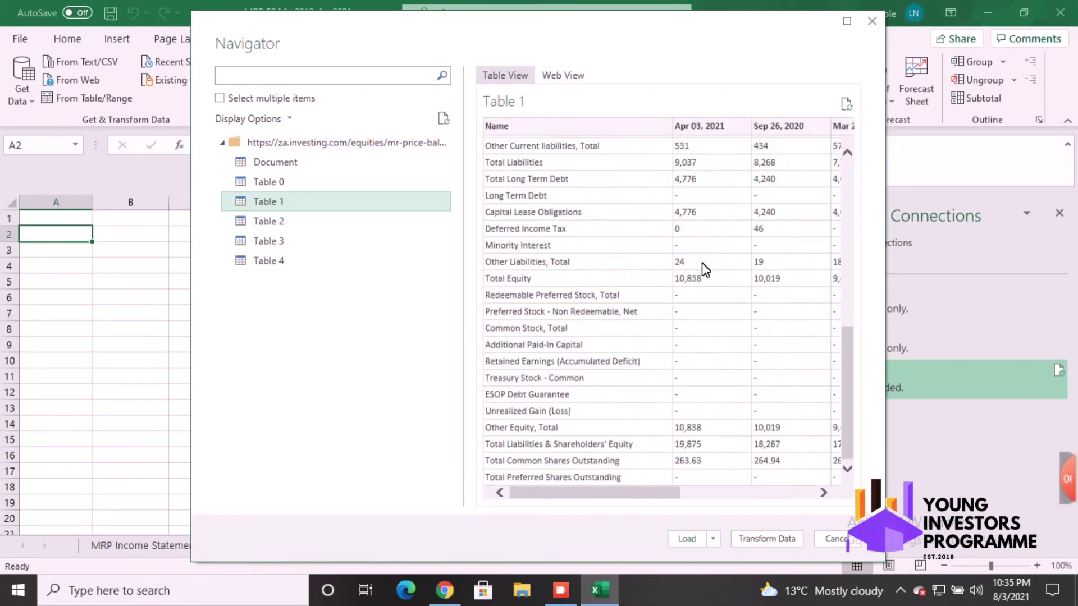
pyautogui.click(686, 539)
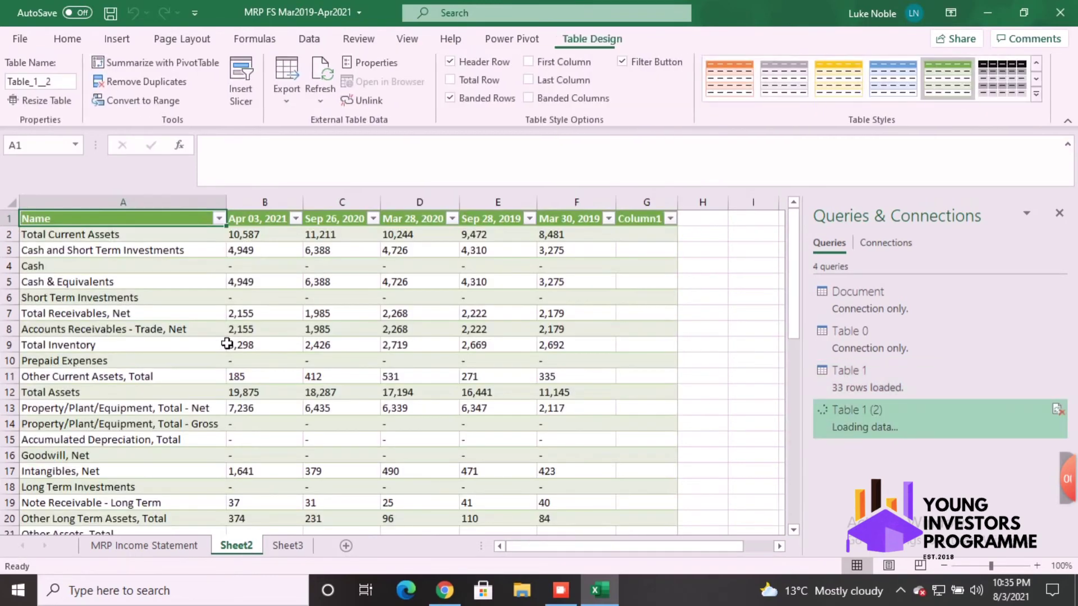
# - Rename Sheet2 to 'MRP Balance Sheet', then switch to the blank Sheet3
pyautogui.scroll(-10, 262, 364)
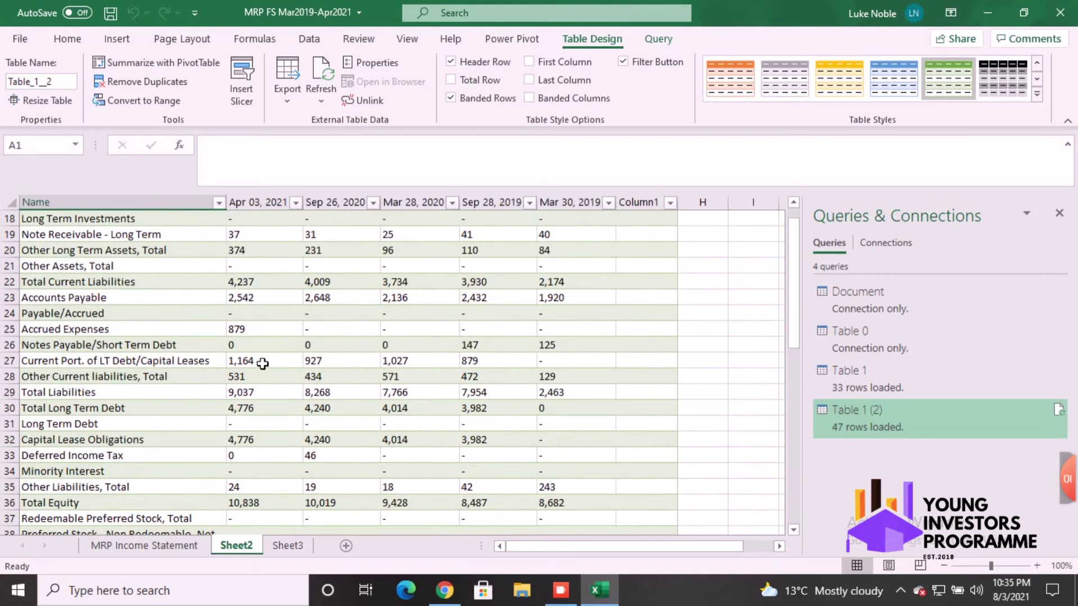
pyautogui.scroll(11, 261, 363)
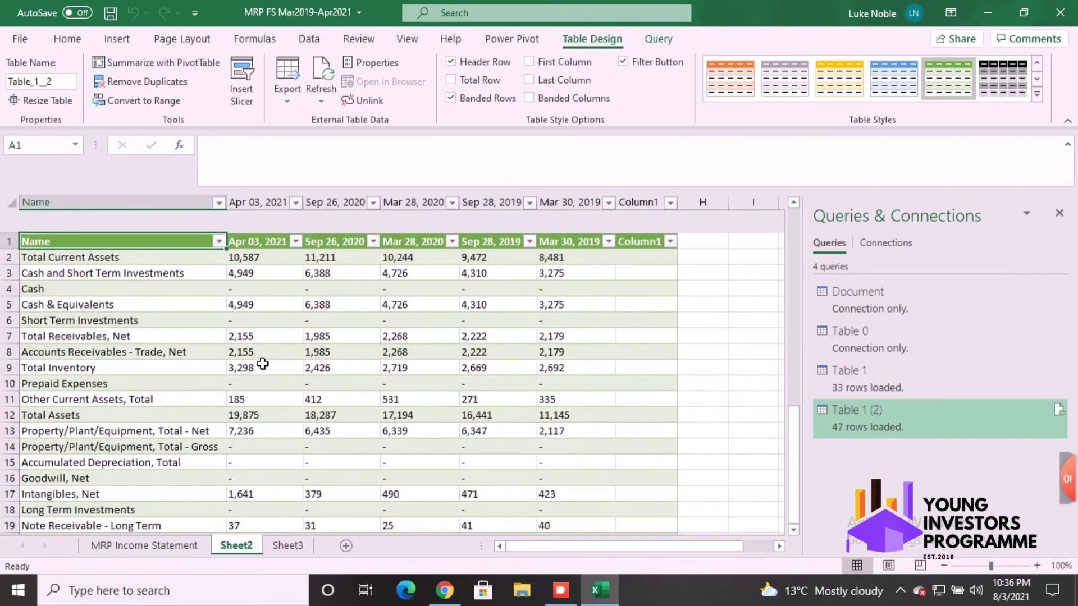
pyautogui.doubleClick(236, 546)
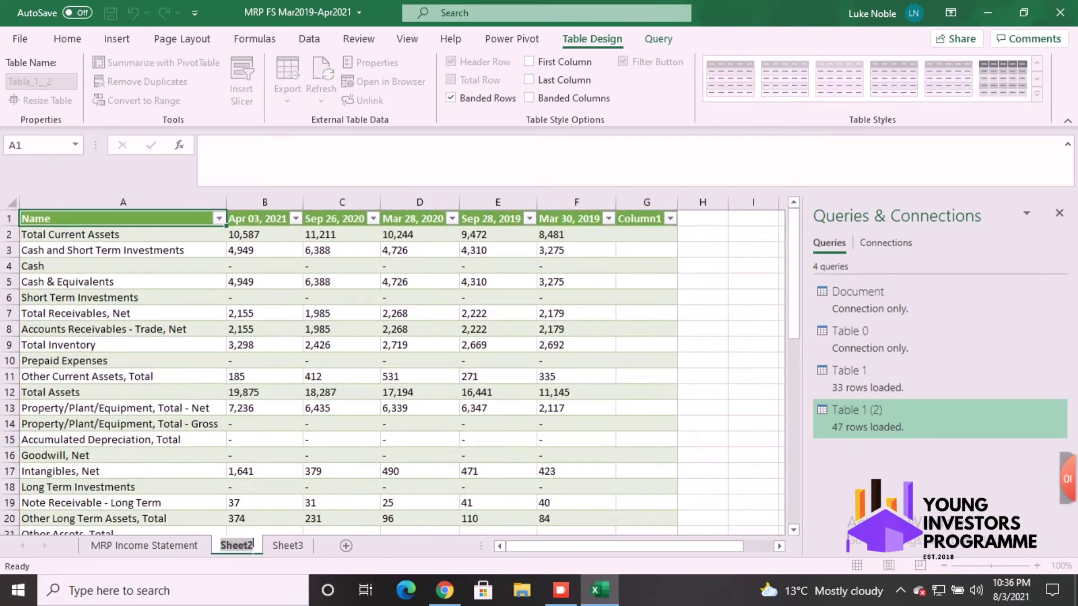
pyautogui.write('MR')
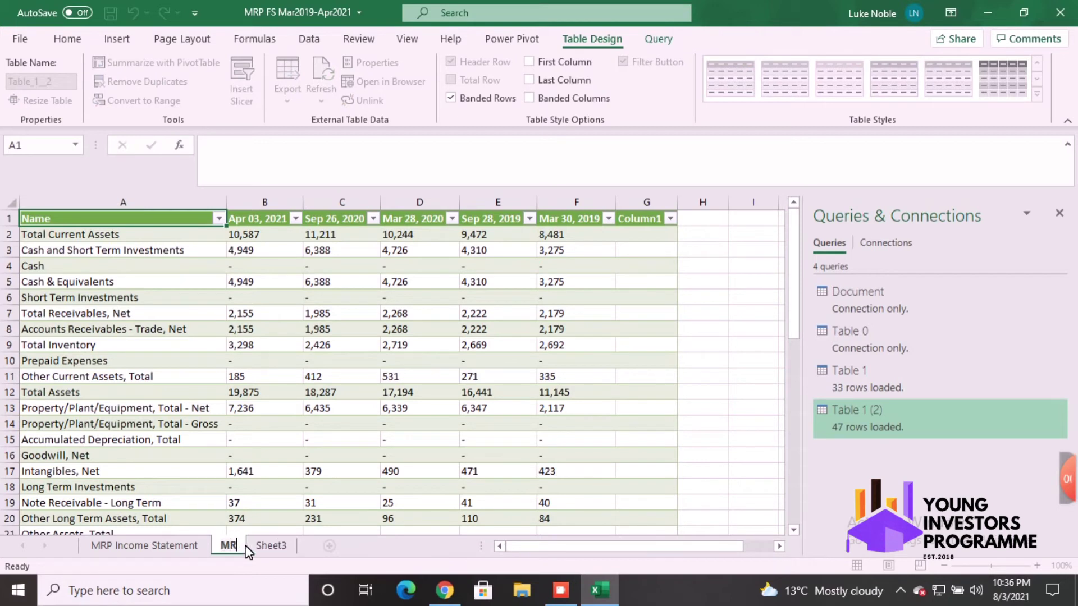
pyautogui.write('P Balance')
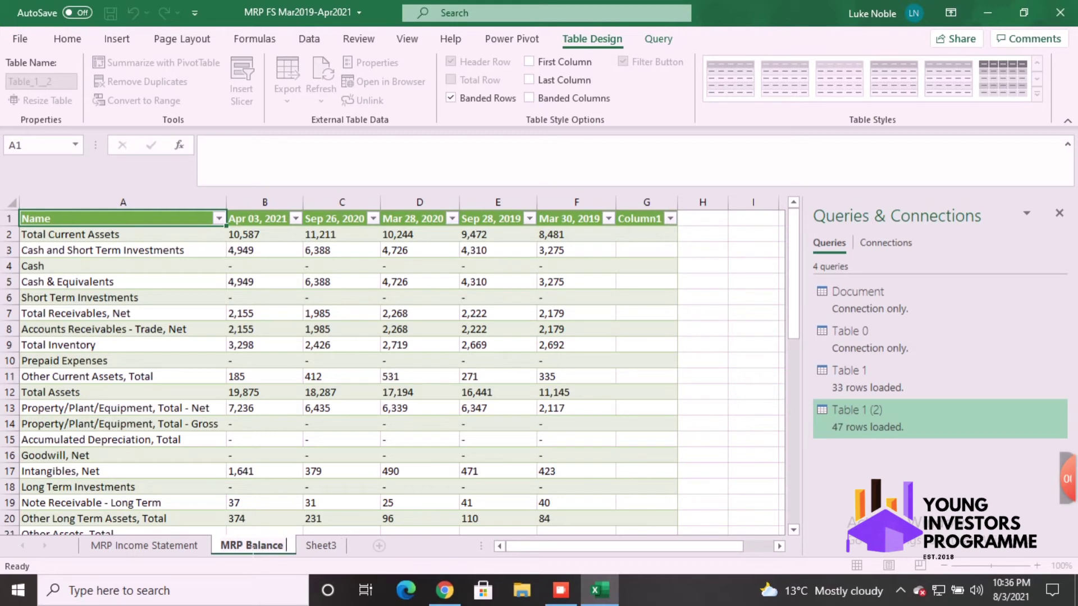
pyautogui.write(' Sheet')
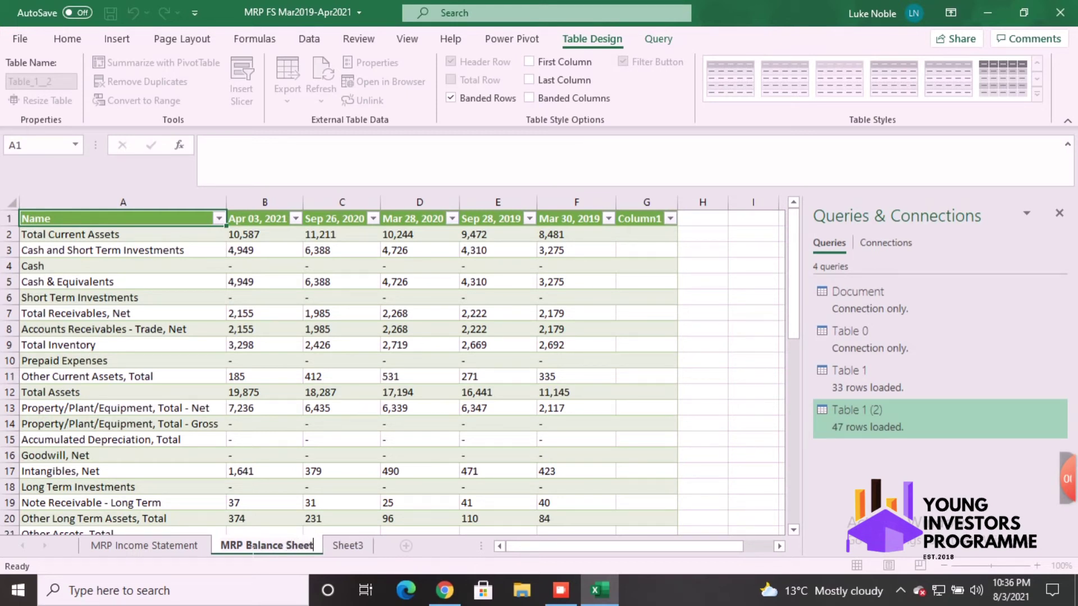
pyautogui.click(655, 470)
pyautogui.click(347, 545)
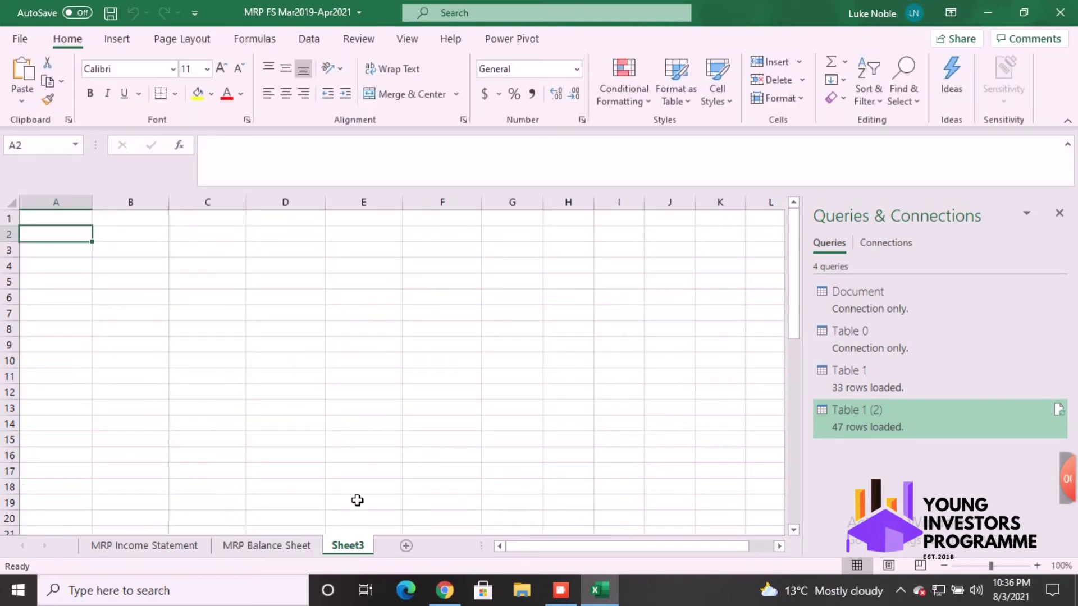
# - Open Mr Price's cash flow statement on Investing.com and scroll through its figures
pyautogui.click(442, 591)
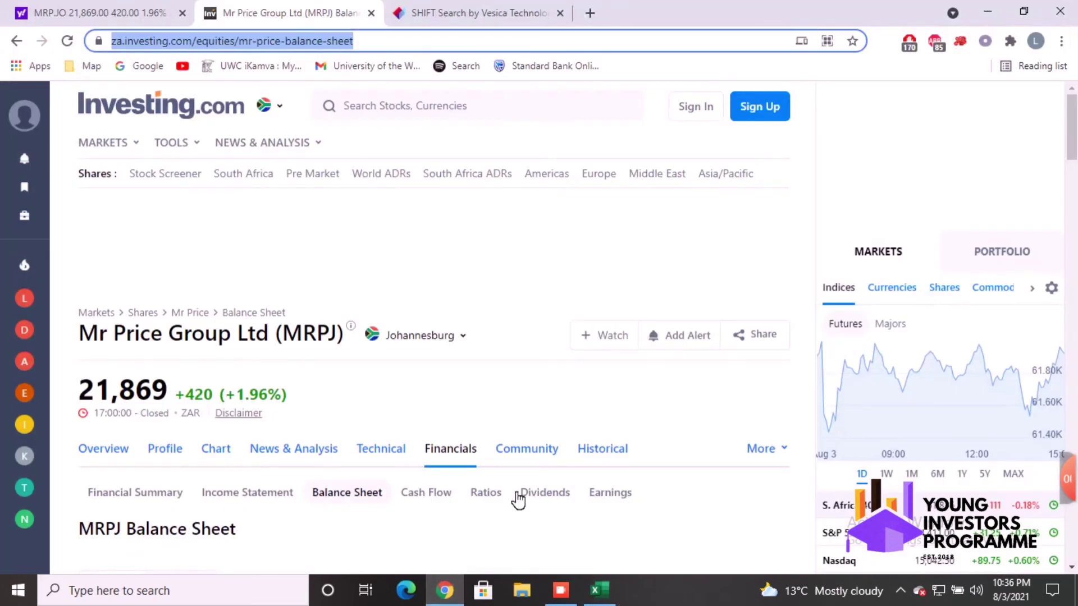
pyautogui.click(443, 500)
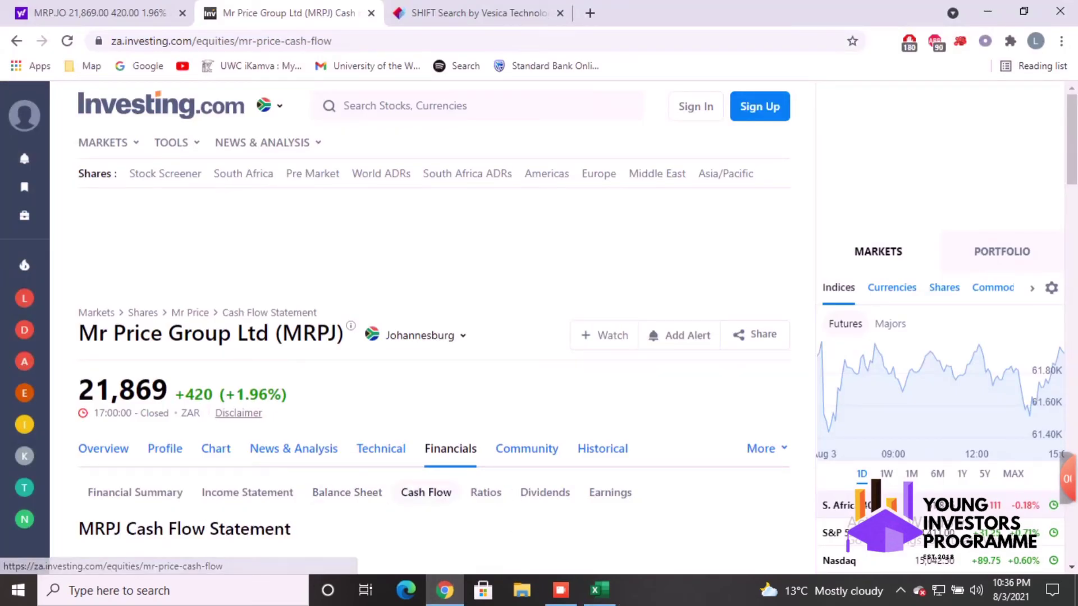
pyautogui.scroll(-8, 370, 499)
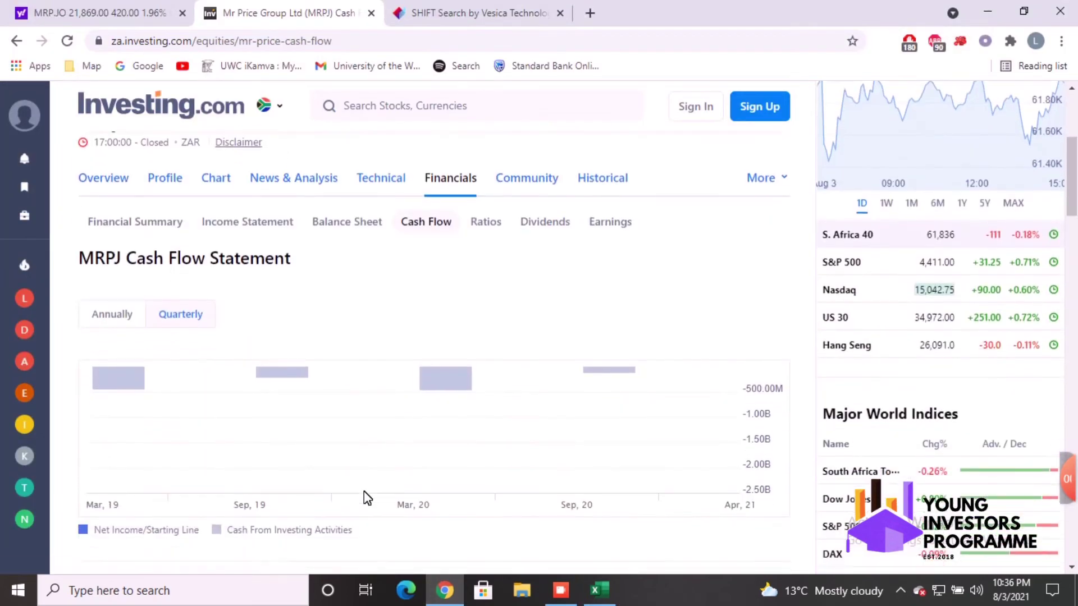
pyautogui.scroll(-4, 370, 499)
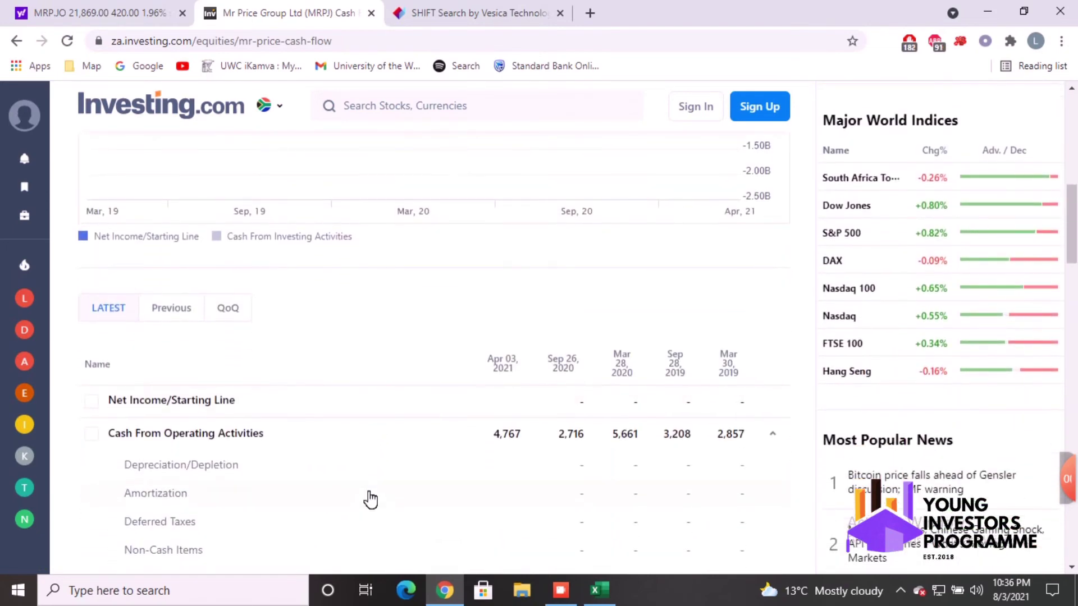
pyautogui.scroll(-3, 370, 499)
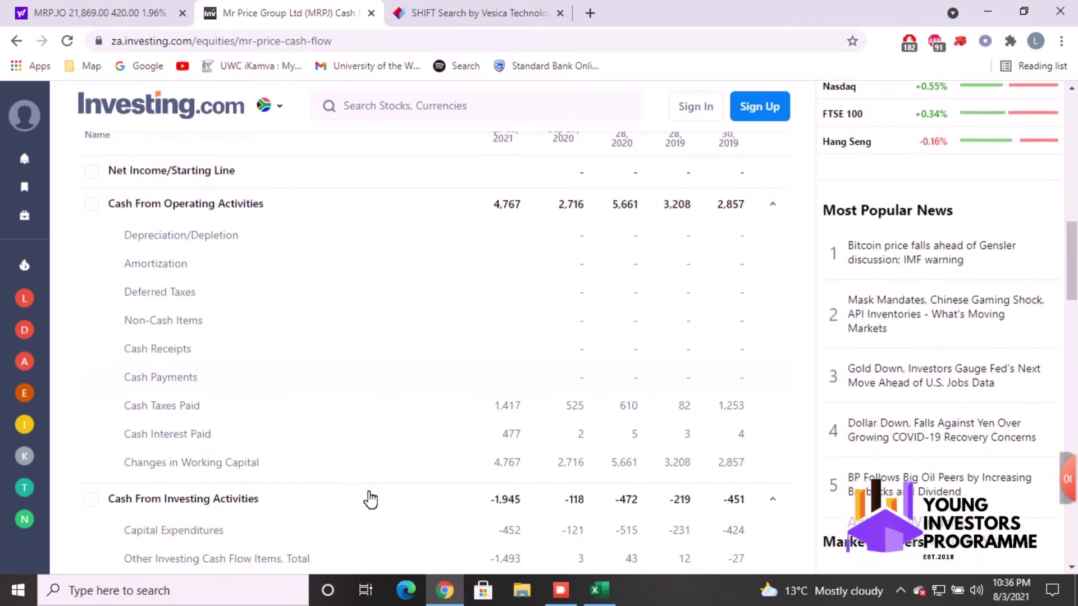
pyautogui.scroll(-4, 370, 499)
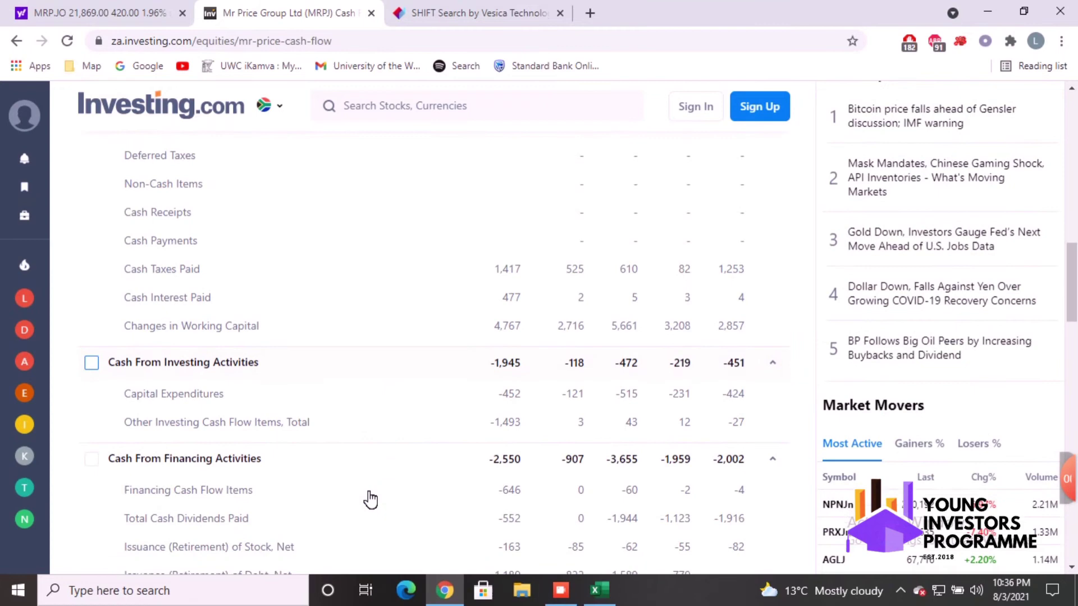
pyautogui.scroll(-6, 370, 499)
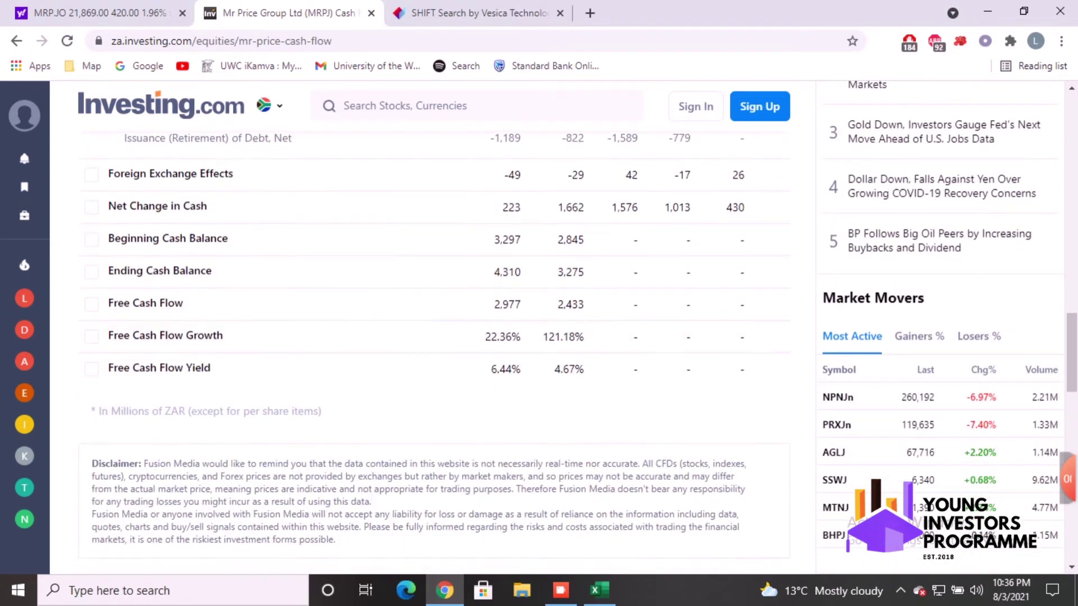
# - Confirm the figures are in millions of ZAR and select the page's web address
pyautogui.moveTo(93, 411); pyautogui.dragTo(329, 417)
pyautogui.click(356, 432)
pyautogui.scroll(10, 356, 431)
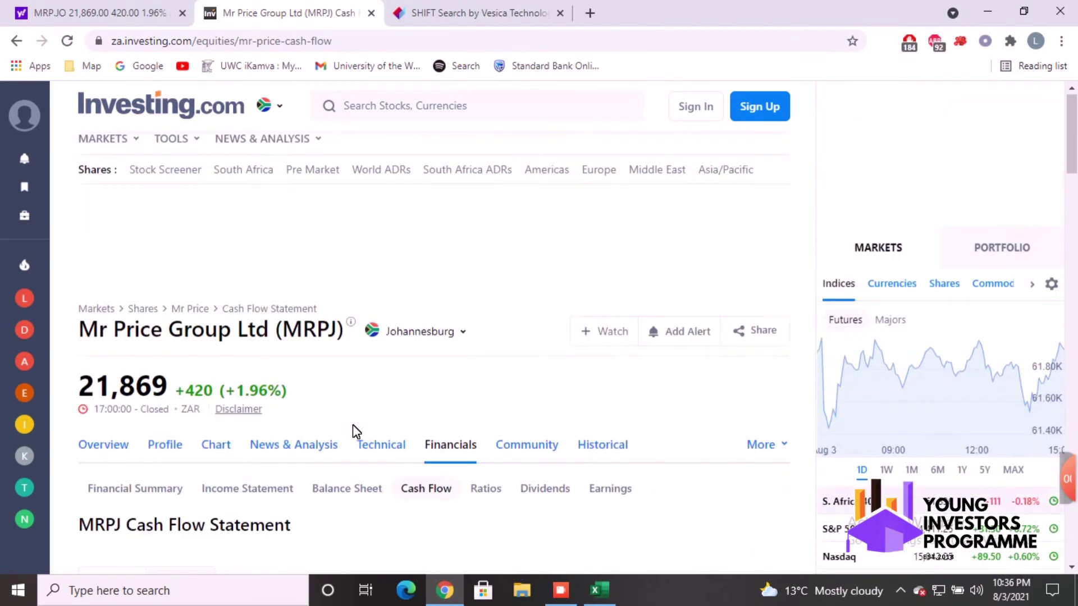
pyautogui.moveTo(333, 41); pyautogui.dragTo(110, 41)
pyautogui.hotkey('ctrl', 'c')
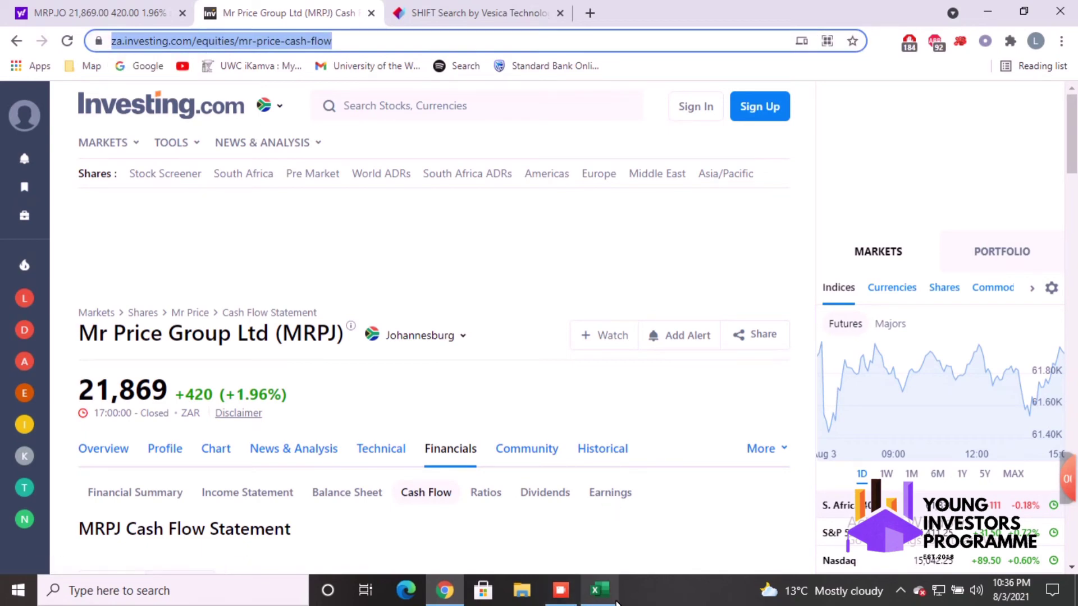
# - Start a Data > From Web import in Excel using the pasted Mr Price cash flow URL
pyautogui.click(600, 590)
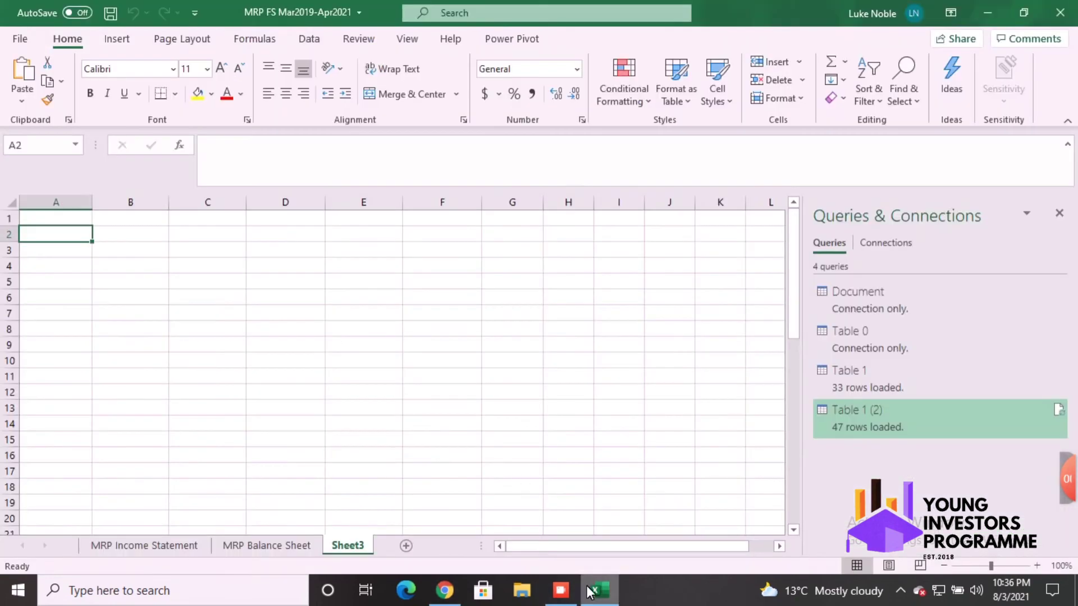
pyautogui.click(308, 39)
pyautogui.click(96, 82)
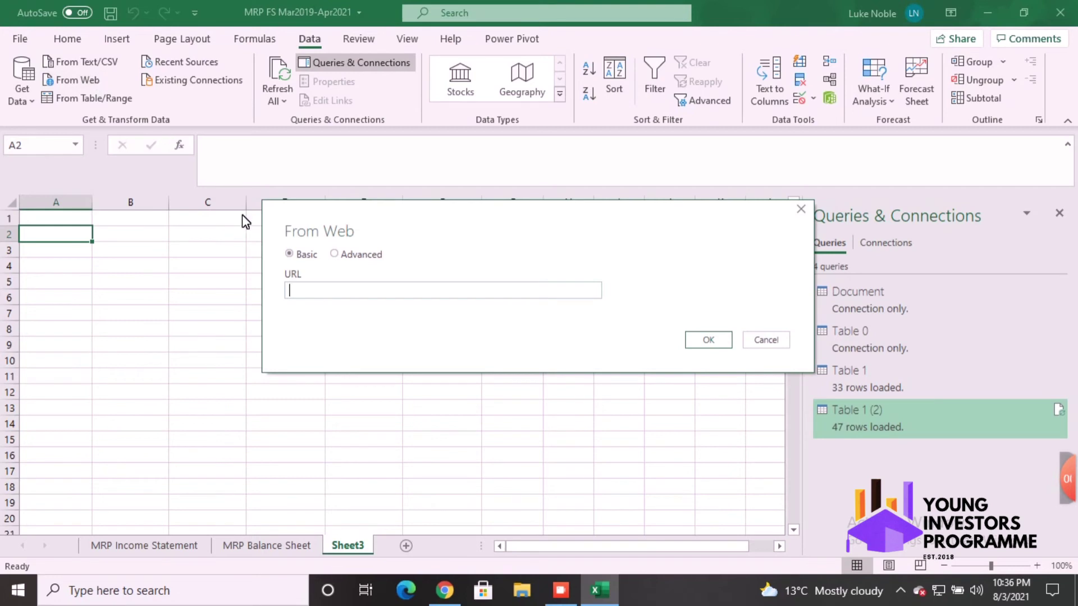
pyautogui.hotkey('ctrl', 'v')
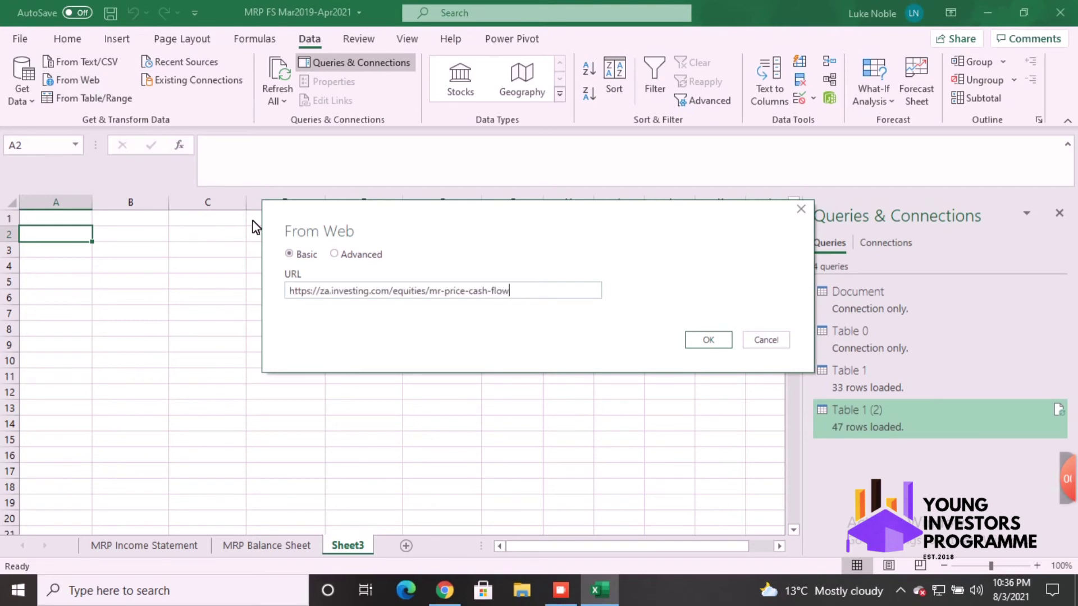
pyautogui.click(719, 341)
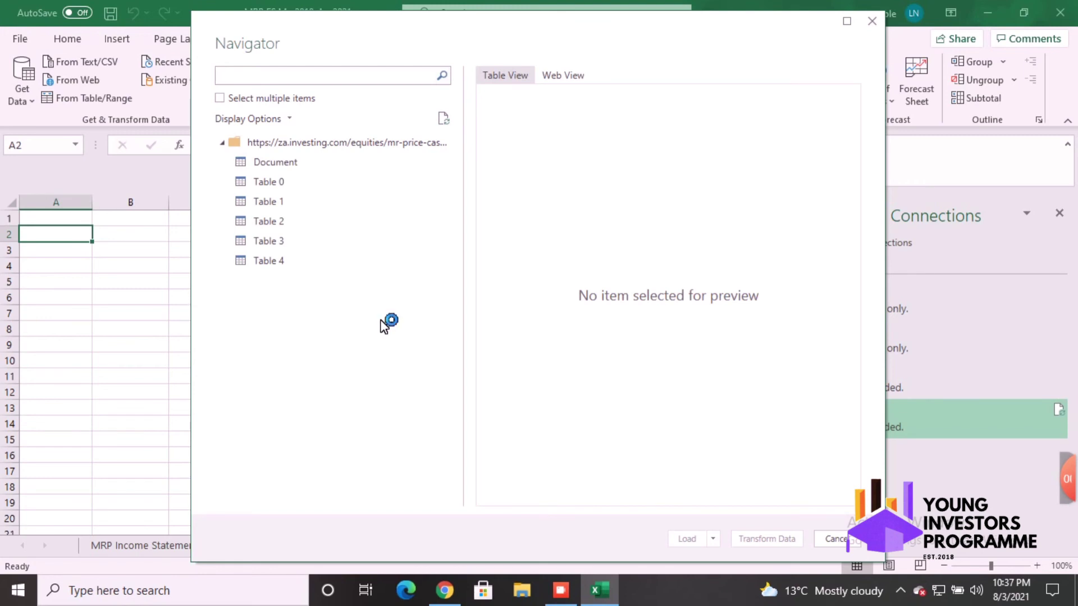
# - Preview Document, Table 0 and Table 1, then load Table 1's cash flow figures into a new sheet
pyautogui.click(312, 167)
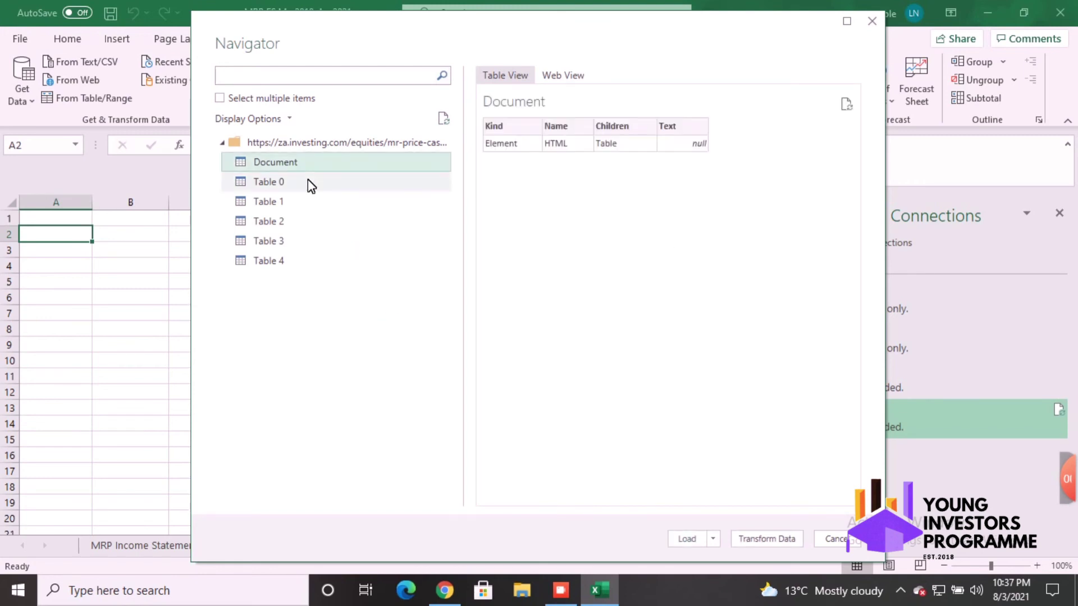
pyautogui.click(310, 184)
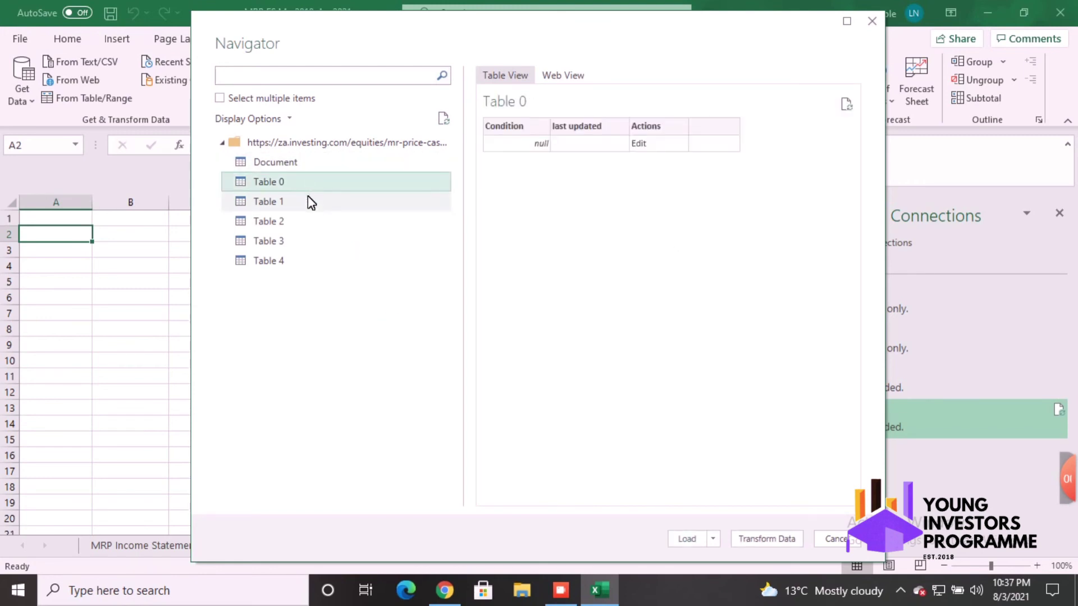
pyautogui.click(307, 197)
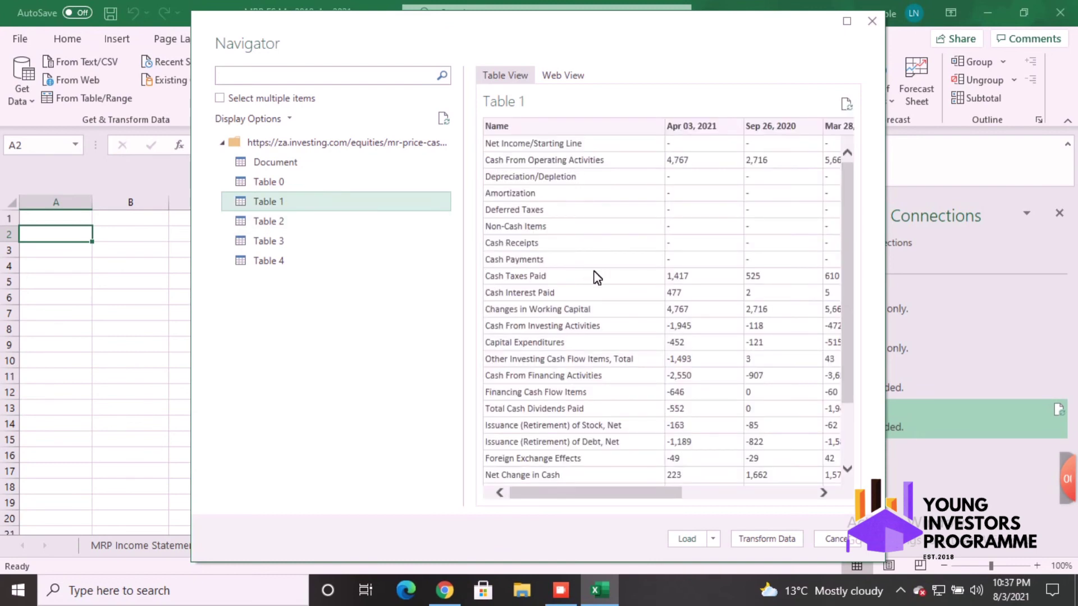
pyautogui.hscroll(5, 597, 277)
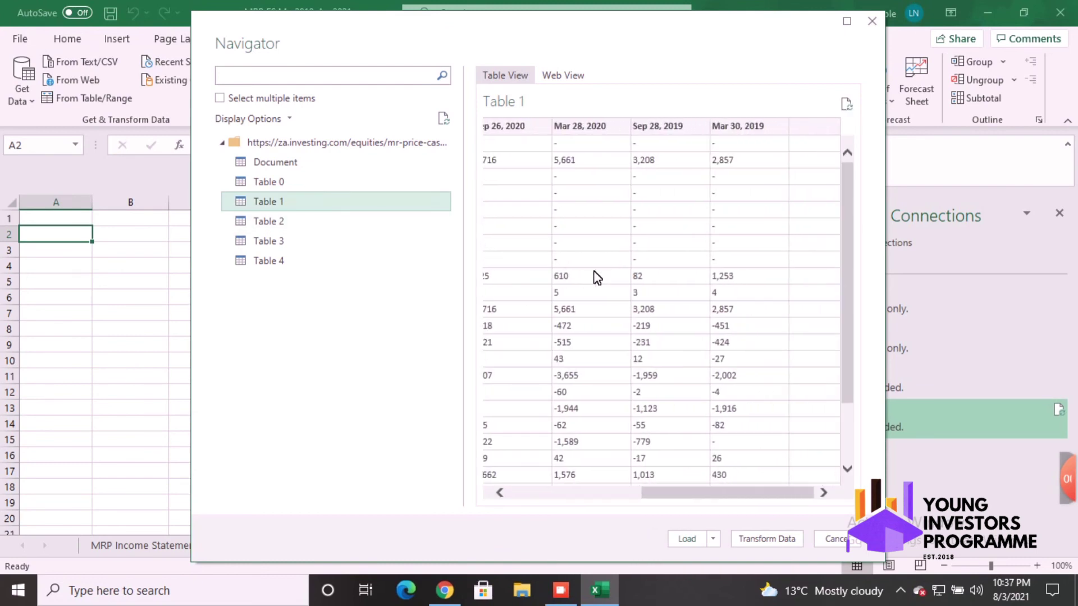
pyautogui.hscroll(-4, 597, 276)
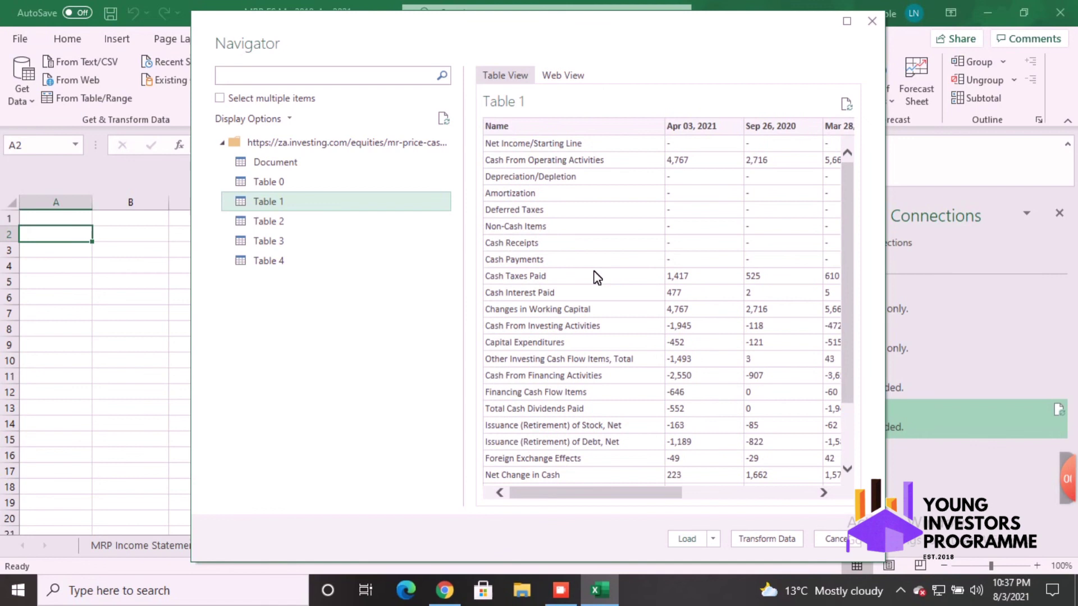
pyautogui.scroll(-3, 597, 277)
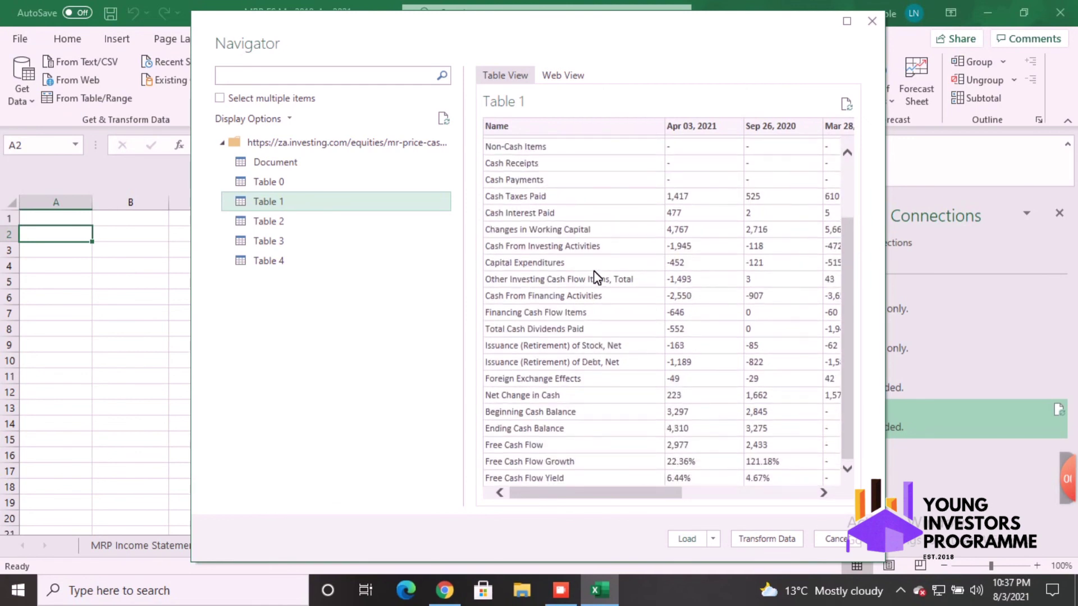
pyautogui.click(687, 539)
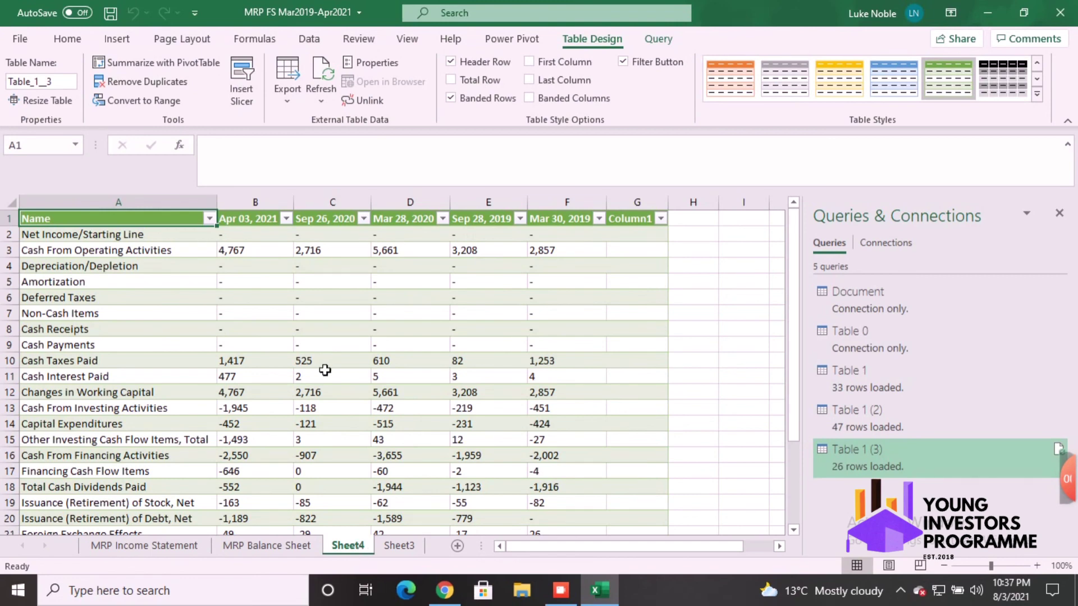
# - Rename Sheet4 to 'MRP CFS', then go back via MRP Balance Sheet to MRP Income Statement
pyautogui.scroll(-6, 324, 370)
pyautogui.scroll(5, 324, 369)
pyautogui.scroll(1, 324, 369)
pyautogui.doubleClick(348, 545)
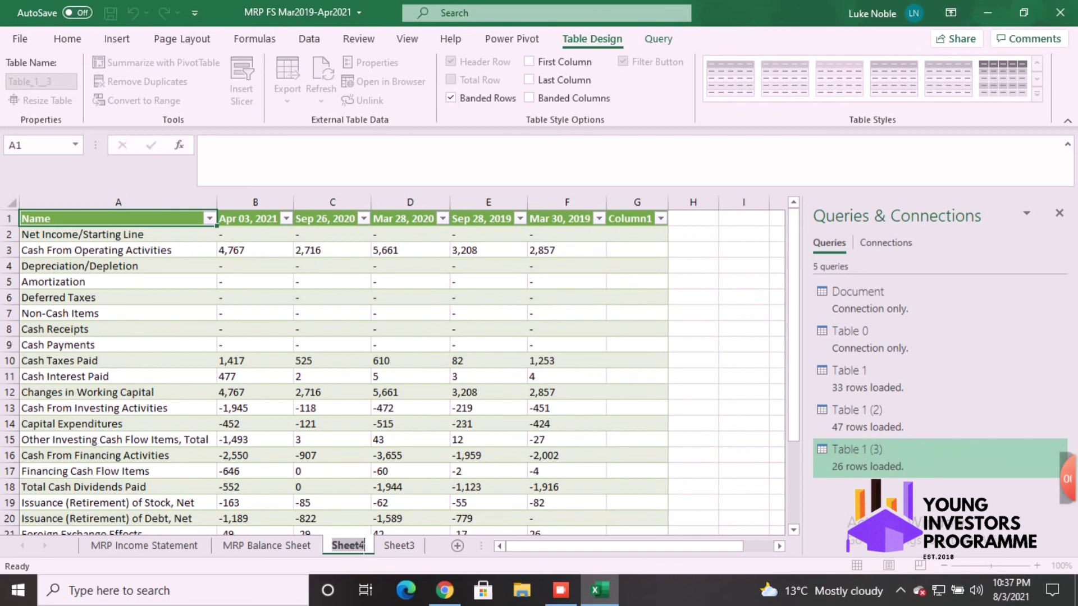
pyautogui.write('MRP')
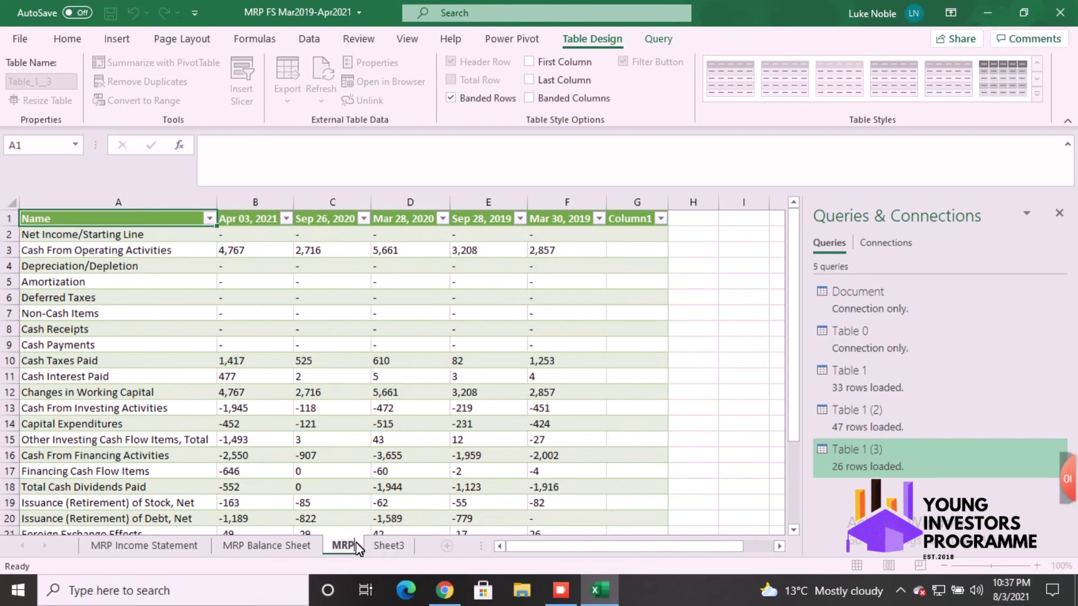
pyautogui.write(' CFS')
pyautogui.click(633, 475)
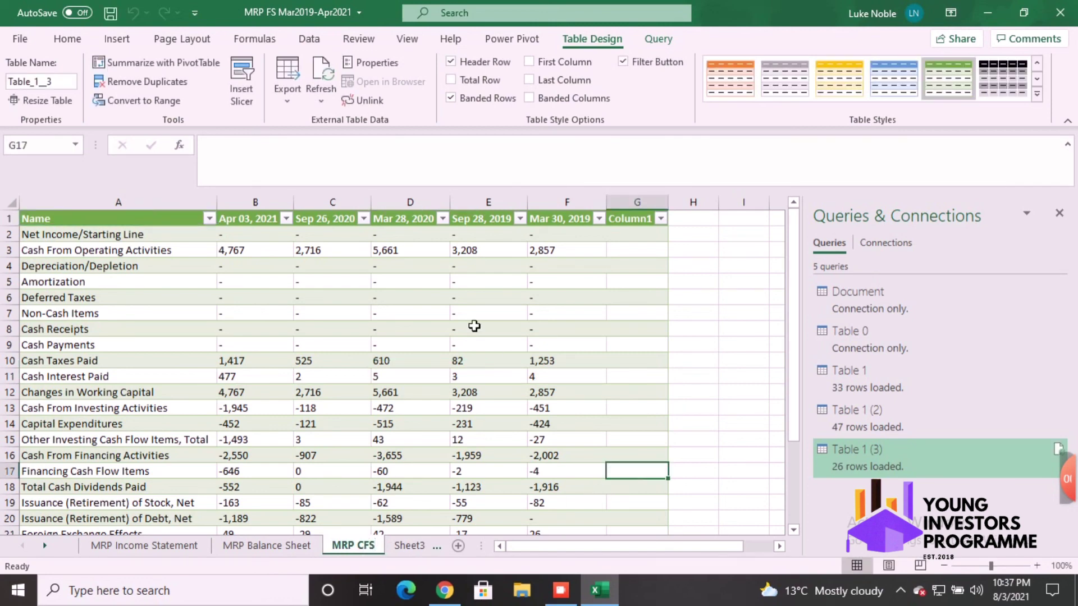
pyautogui.click(275, 546)
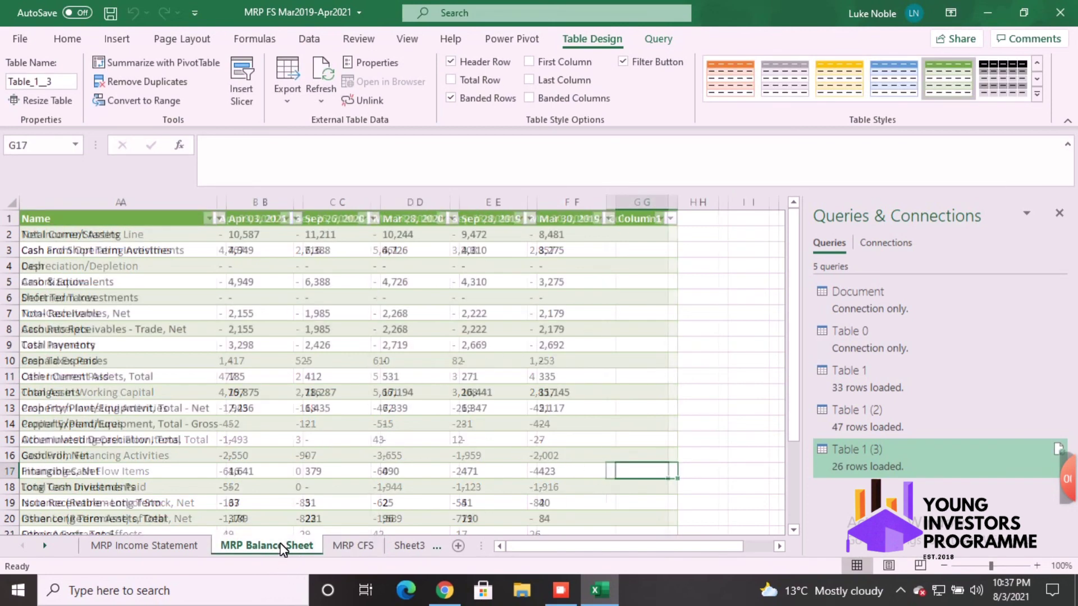
pyautogui.click(150, 548)
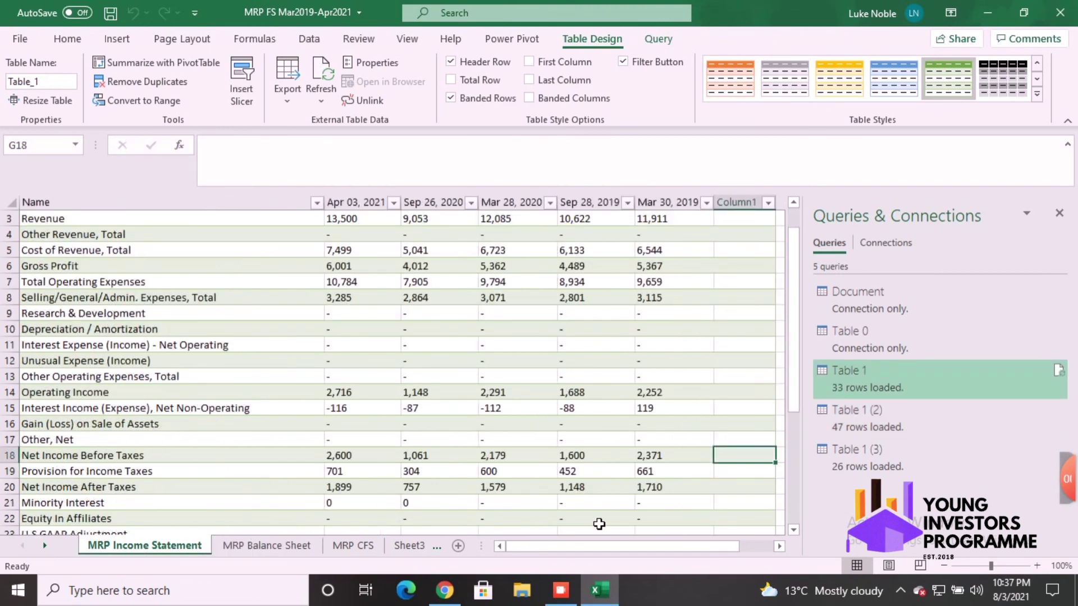